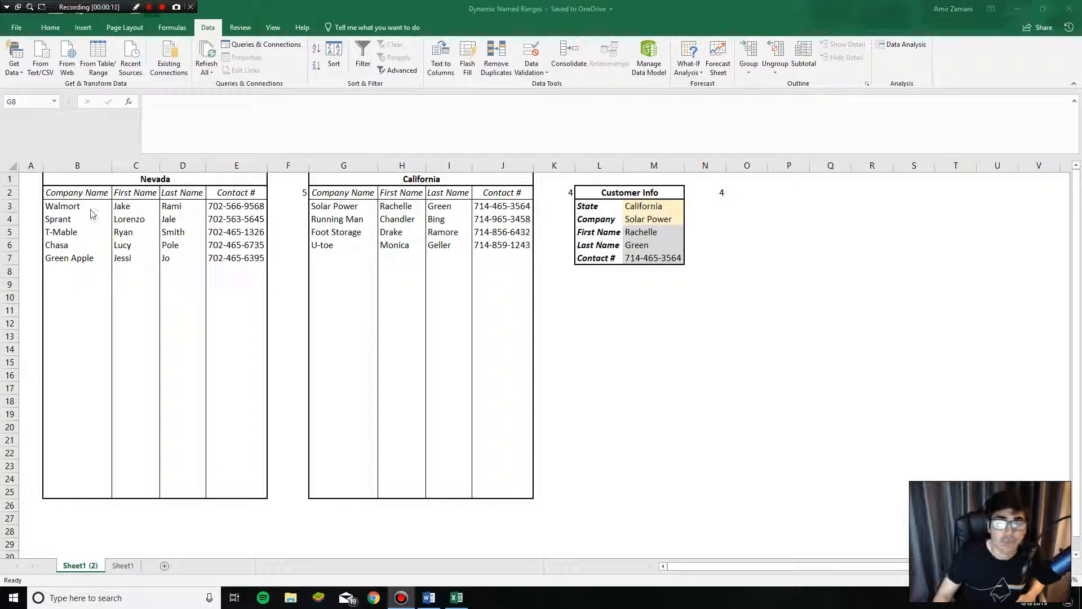
- Review the Nevada and California tables and the Customer Info Company choices
{"action": "left_click_drag", "start_coordinate": [78, 272], "coordinate": [88, 387]}
{"action": "left_click_drag", "start_coordinate": [78, 271], "coordinate": [85, 328]}
{"action": "left_click", "coordinate": [646, 220]}
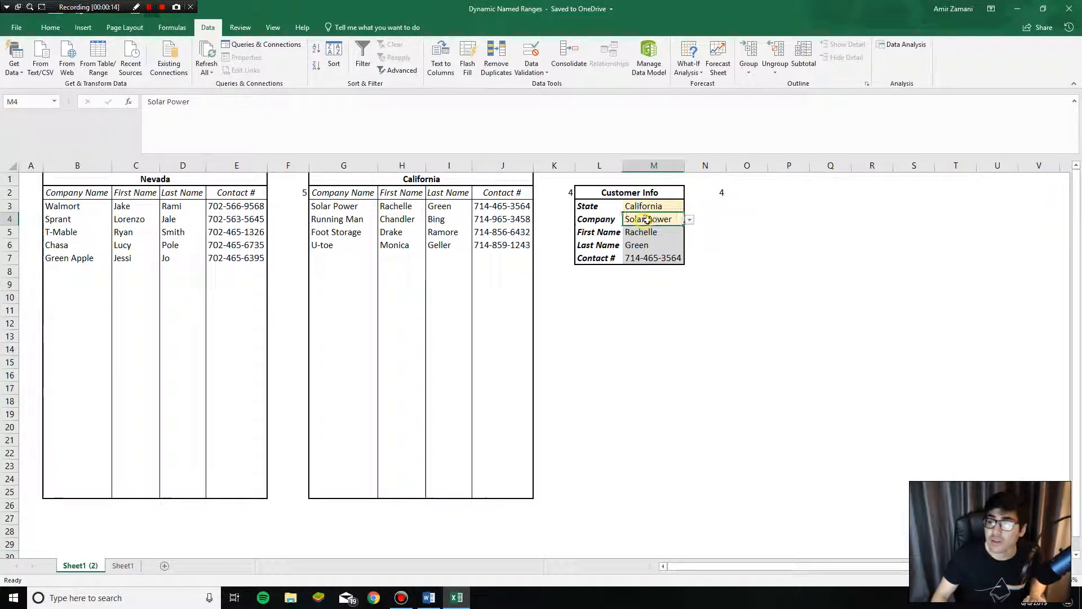
{"action": "left_click", "coordinate": [689, 219]}
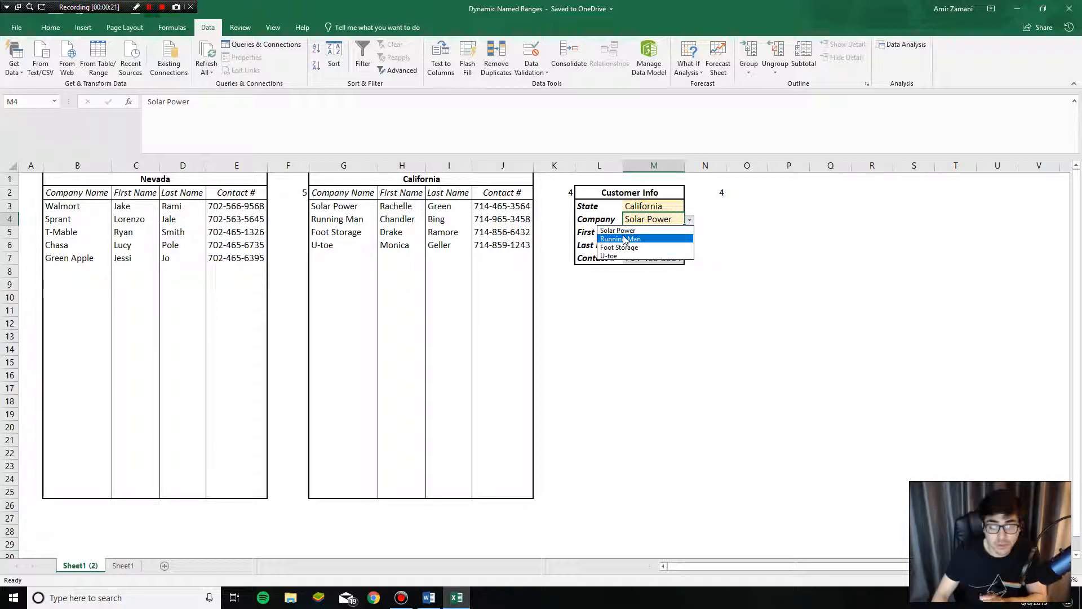
{"action": "left_click", "coordinate": [534, 232]}
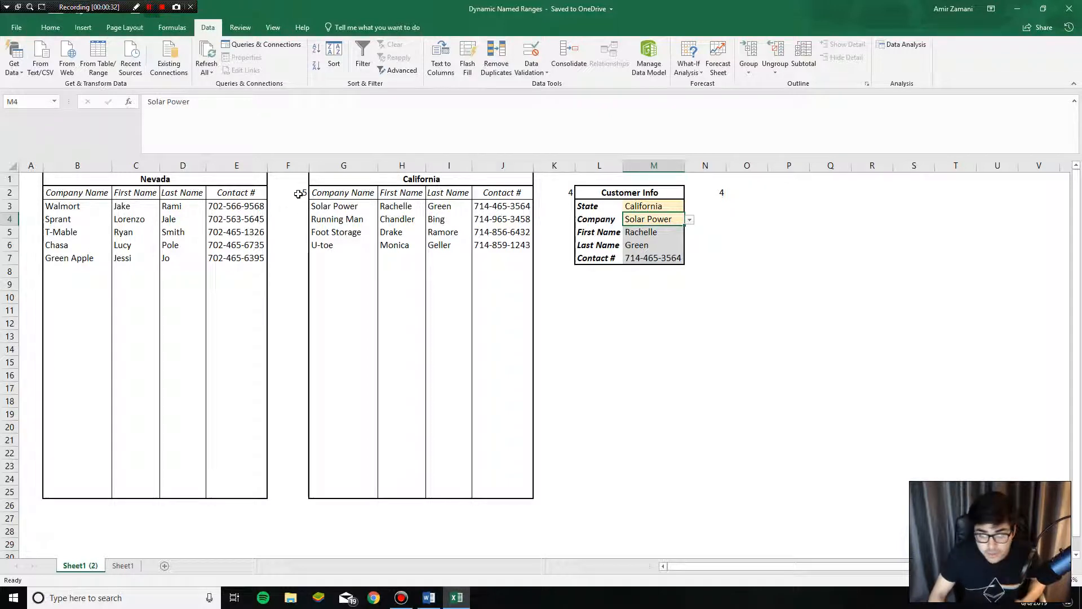
{"action": "left_click", "coordinate": [90, 218]}
{"action": "left_click", "coordinate": [85, 206]}
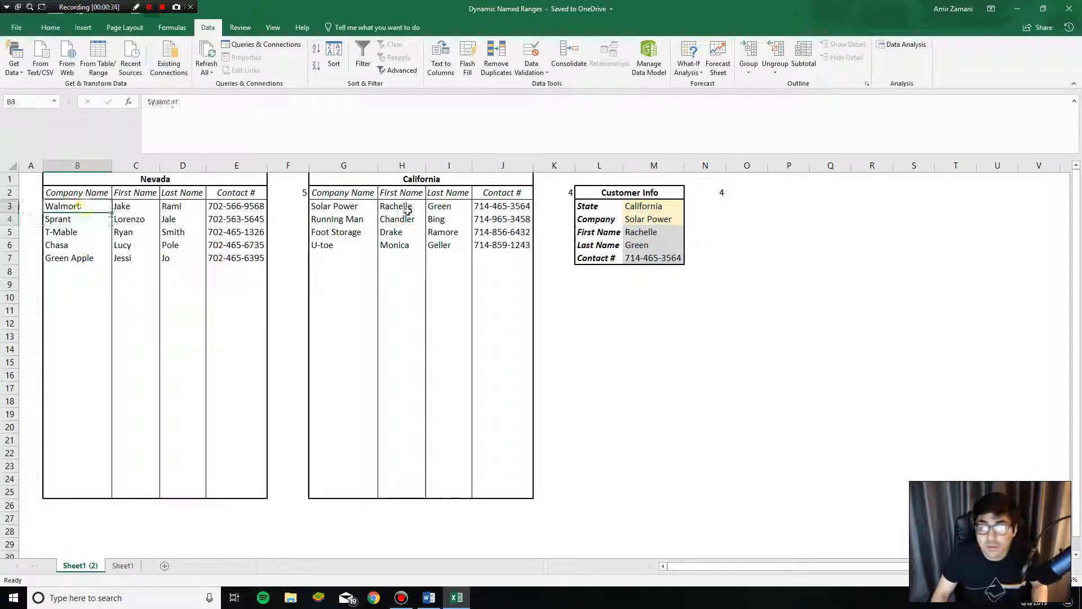
{"action": "left_click_drag", "start_coordinate": [148, 179], "coordinate": [234, 437]}
{"action": "left_click_drag", "start_coordinate": [373, 181], "coordinate": [381, 495]}
{"action": "left_click", "coordinate": [225, 279]}
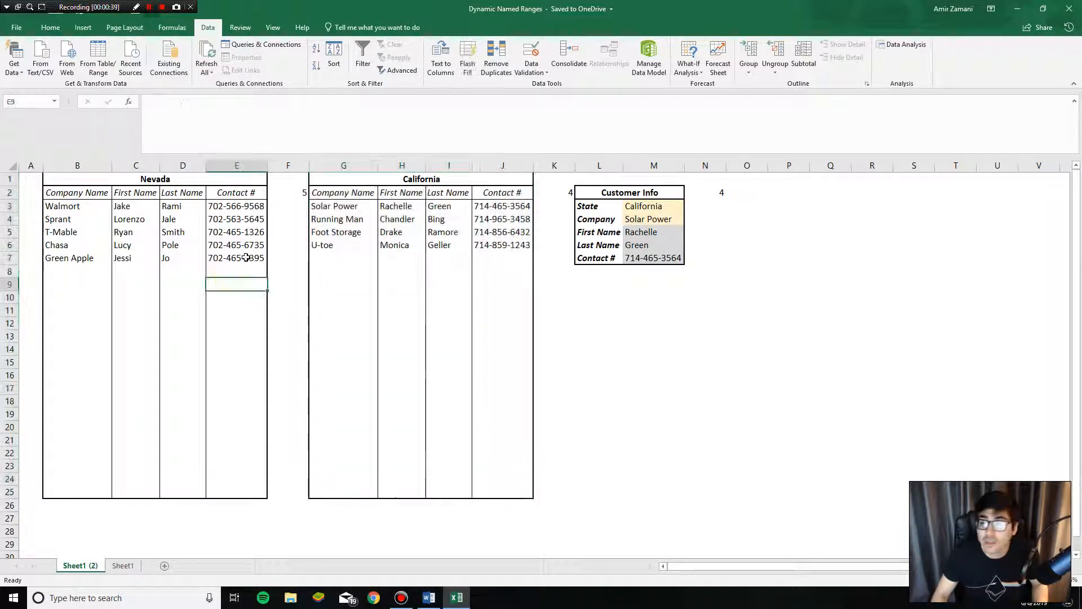
{"action": "left_click", "coordinate": [671, 219]}
{"action": "left_click", "coordinate": [689, 221]}
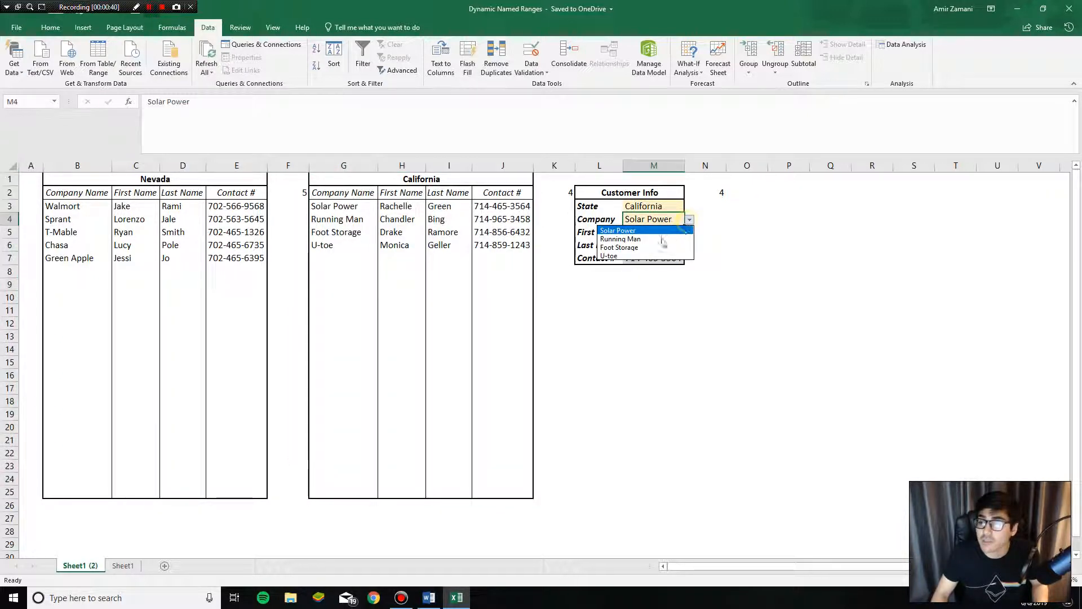
{"action": "left_click", "coordinate": [649, 204]}
- Check the State value California and the Company dropdown in Customer Info
{"action": "left_click_drag", "start_coordinate": [424, 182], "coordinate": [438, 484]}
{"action": "left_click", "coordinate": [643, 257]}
{"action": "left_click", "coordinate": [663, 219]}
{"action": "left_click", "coordinate": [670, 207]}
{"action": "left_click", "coordinate": [697, 206]}
{"action": "left_click", "coordinate": [679, 207]}
{"action": "left_click", "coordinate": [690, 207]}
{"action": "left_click", "coordinate": [677, 206]}
{"action": "left_click", "coordinate": [677, 217]}
{"action": "left_click", "coordinate": [688, 219]}
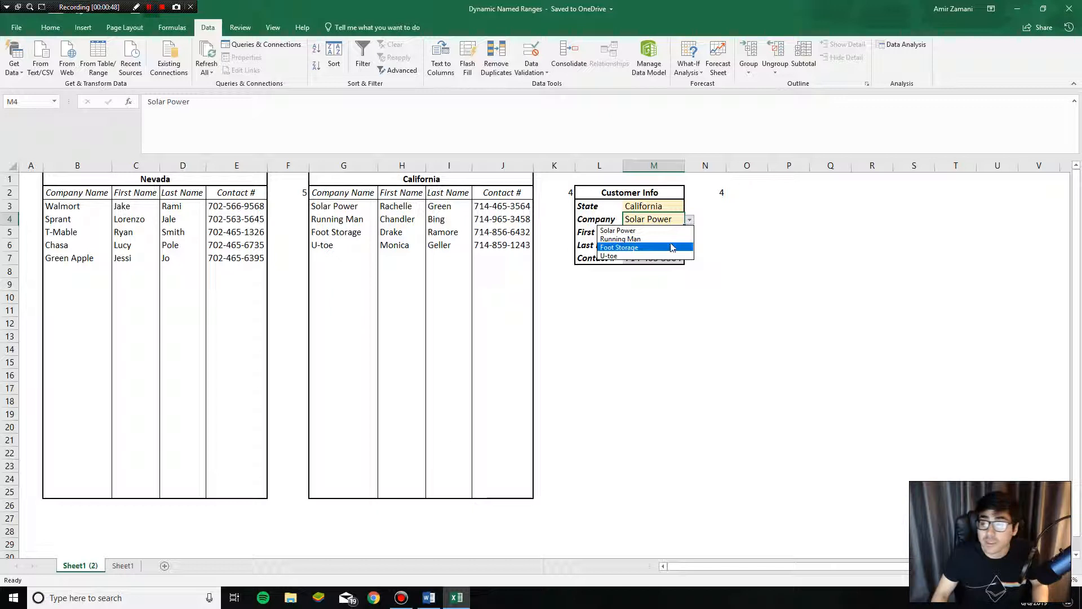
{"action": "left_click", "coordinate": [420, 297]}
- Add Gamestopppp to California with its contact's first and last name and a copied contact number
{"action": "left_click", "coordinate": [353, 259]}
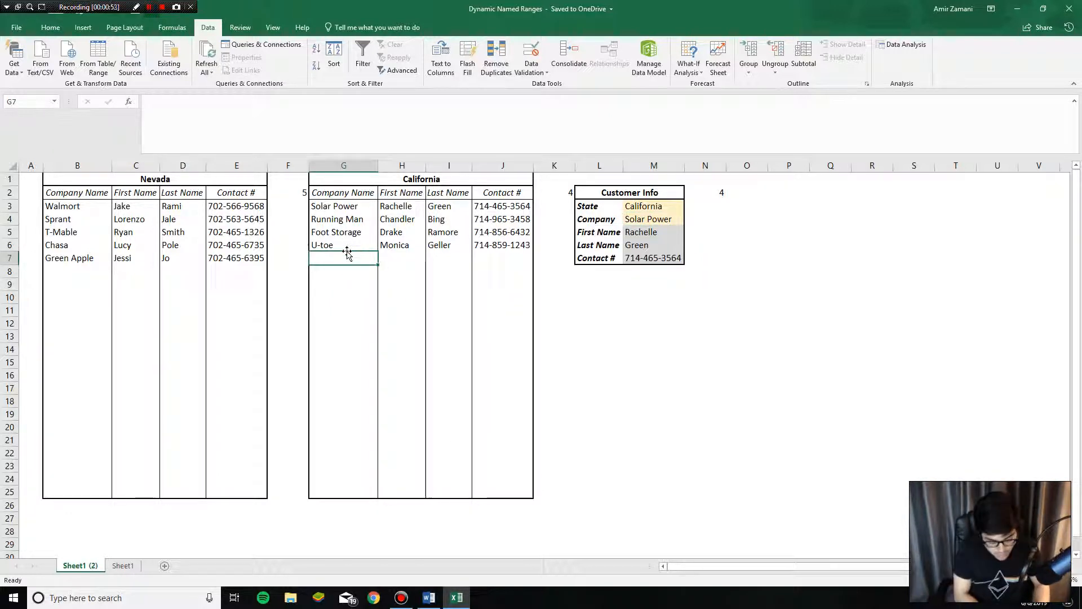
{"action": "type", "text": "Gamestopppp"}
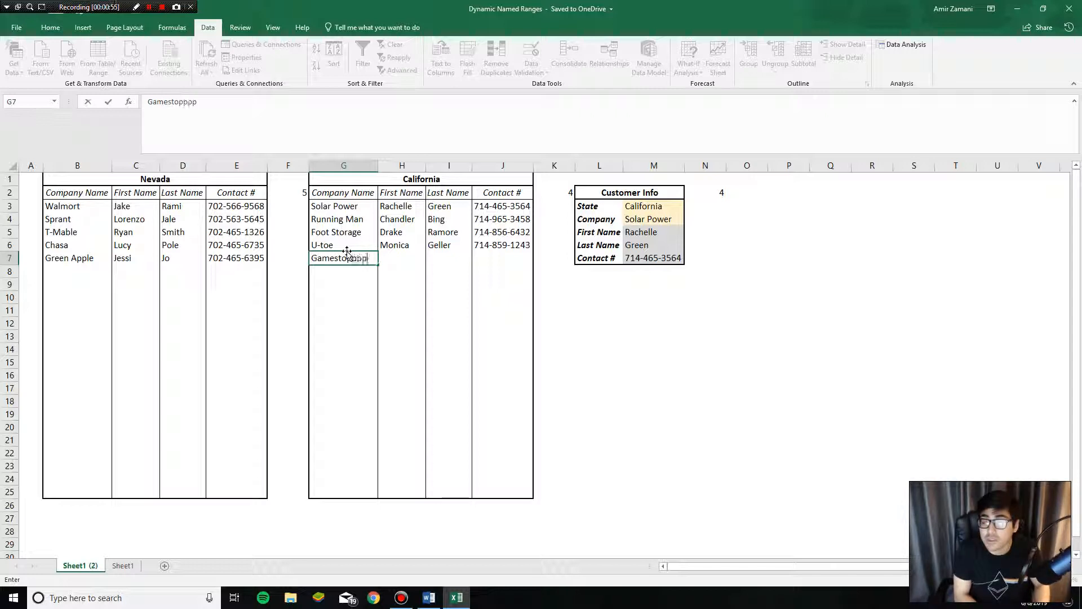
{"action": "key", "text": "Return"}
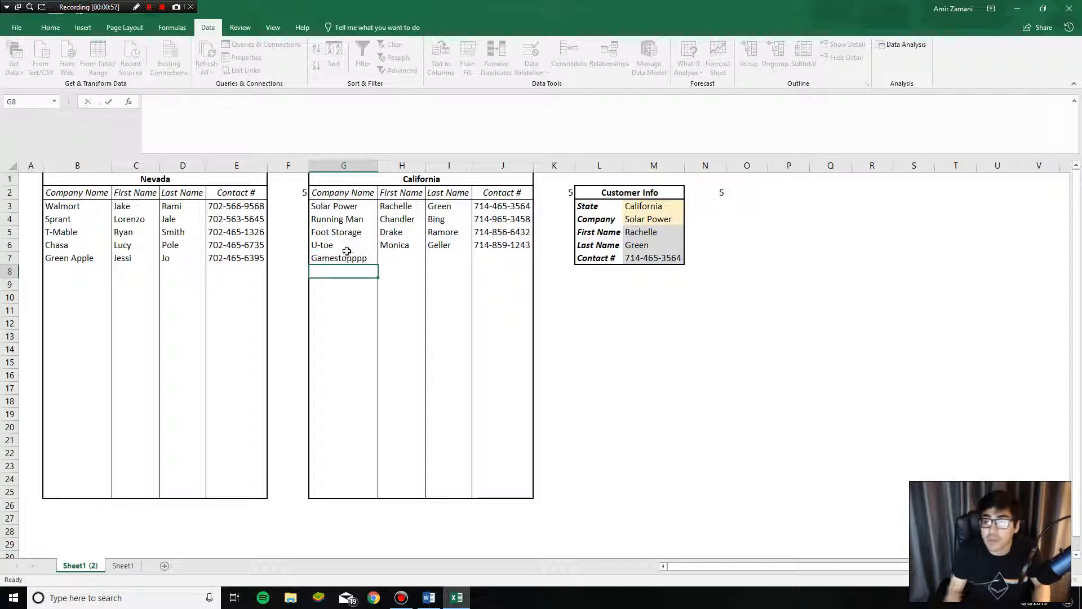
{"action": "left_click", "coordinate": [390, 258]}
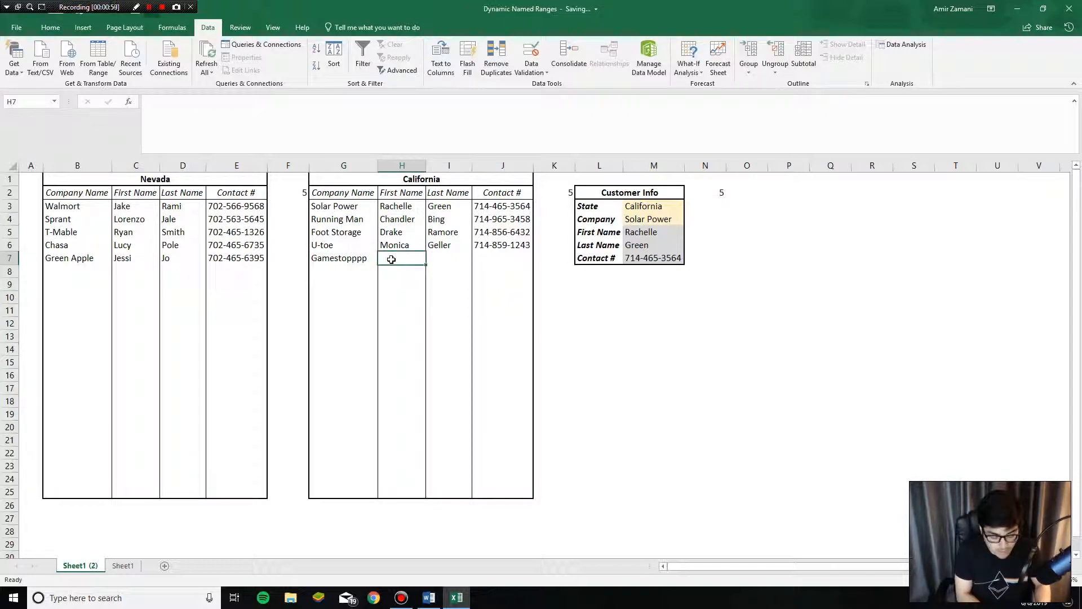
{"action": "type", "text": "Lopez"}
{"action": "key", "text": "Tab"}
{"action": "type", "text": "Garcia"}
{"action": "key", "text": "Tab"}
{"action": "left_click", "coordinate": [501, 245]}
{"action": "left_click_drag", "start_coordinate": [532, 252], "coordinate": [532, 265]}
{"action": "left_click", "coordinate": [620, 291]}
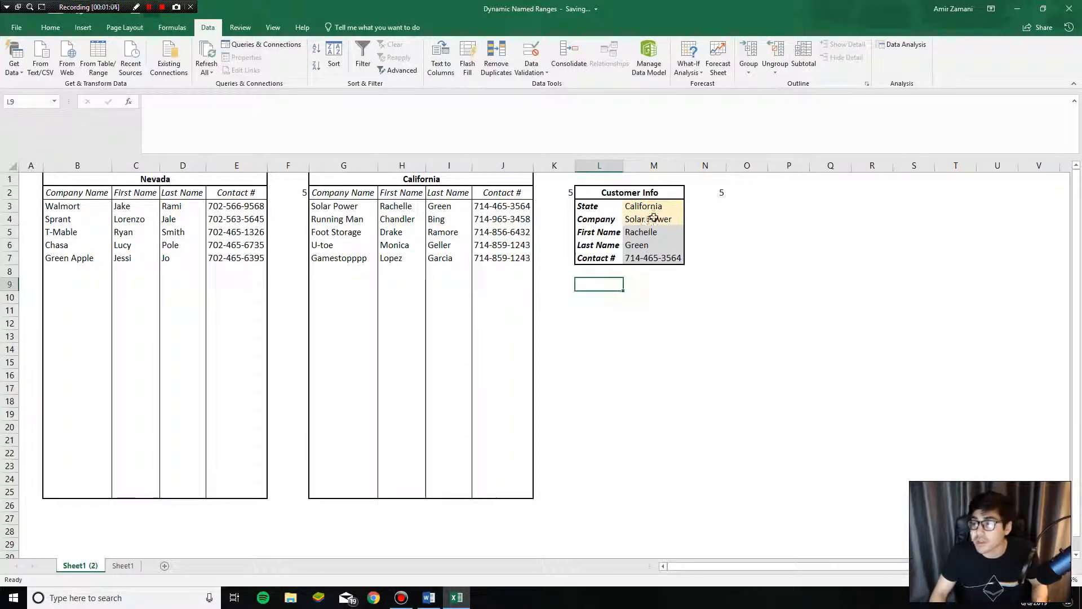
- Choose Gamestopppp as the Company and review the looked-up name and contact values
{"action": "left_click", "coordinate": [654, 219]}
{"action": "left_click", "coordinate": [690, 220]}
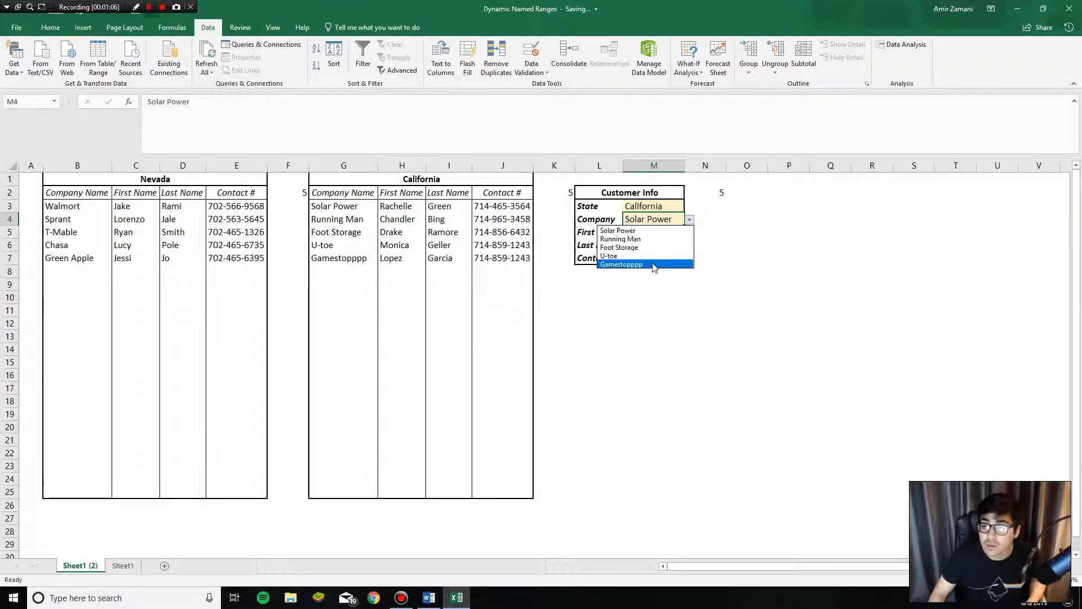
{"action": "left_click", "coordinate": [620, 264]}
{"action": "left_click", "coordinate": [356, 259]}
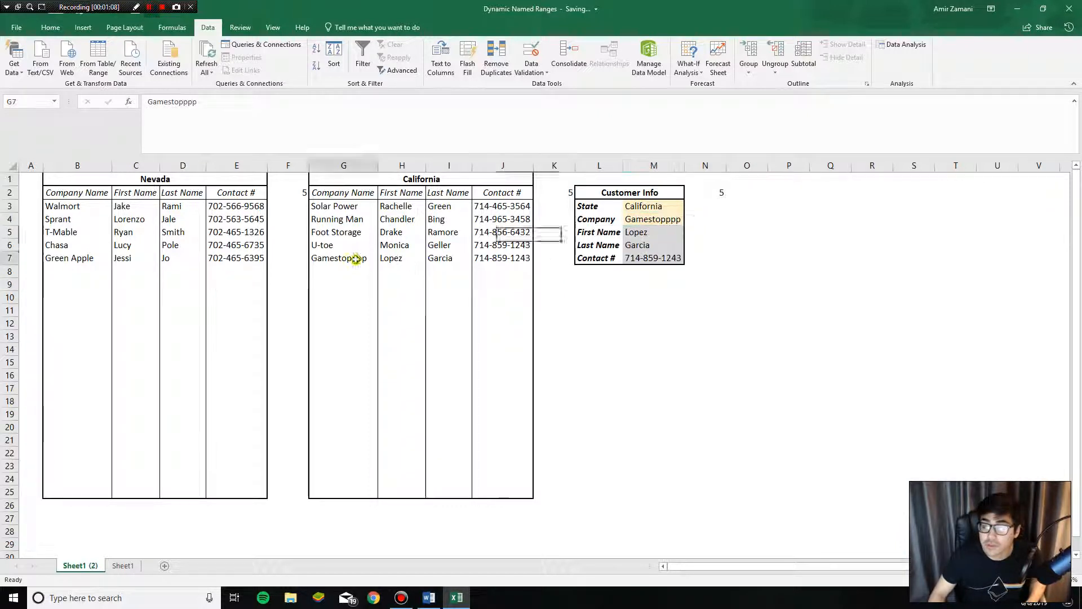
{"action": "left_click", "coordinate": [638, 232]}
{"action": "left_click", "coordinate": [646, 258]}
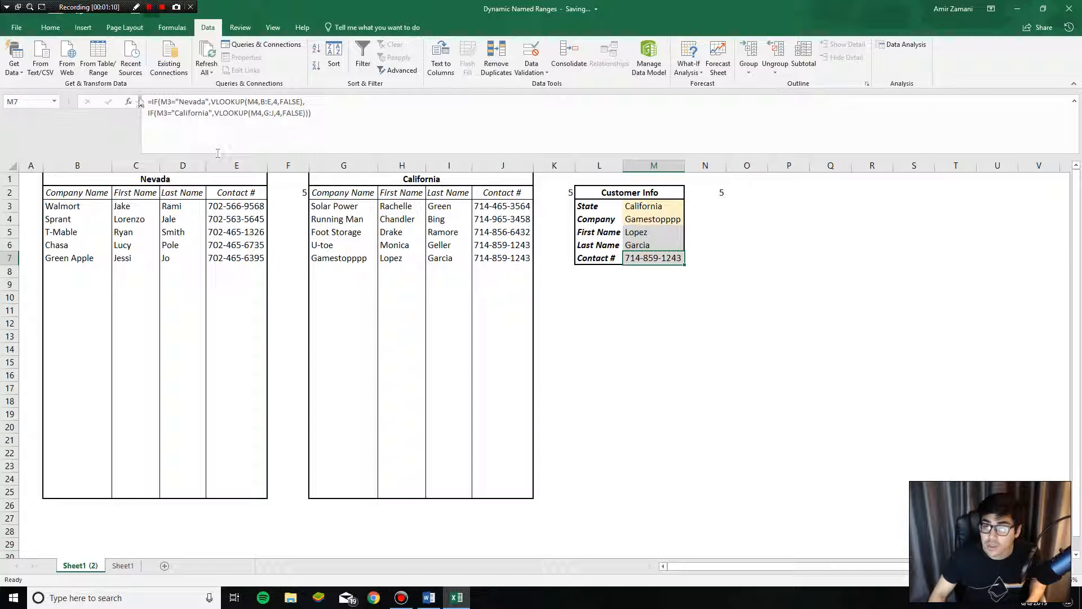
{"action": "left_click_drag", "start_coordinate": [648, 237], "coordinate": [648, 257]}
{"action": "left_click", "coordinate": [649, 257]}
- Inspect the table columns, the First Name lookup formula and the Company choices again
{"action": "left_click", "coordinate": [648, 206]}
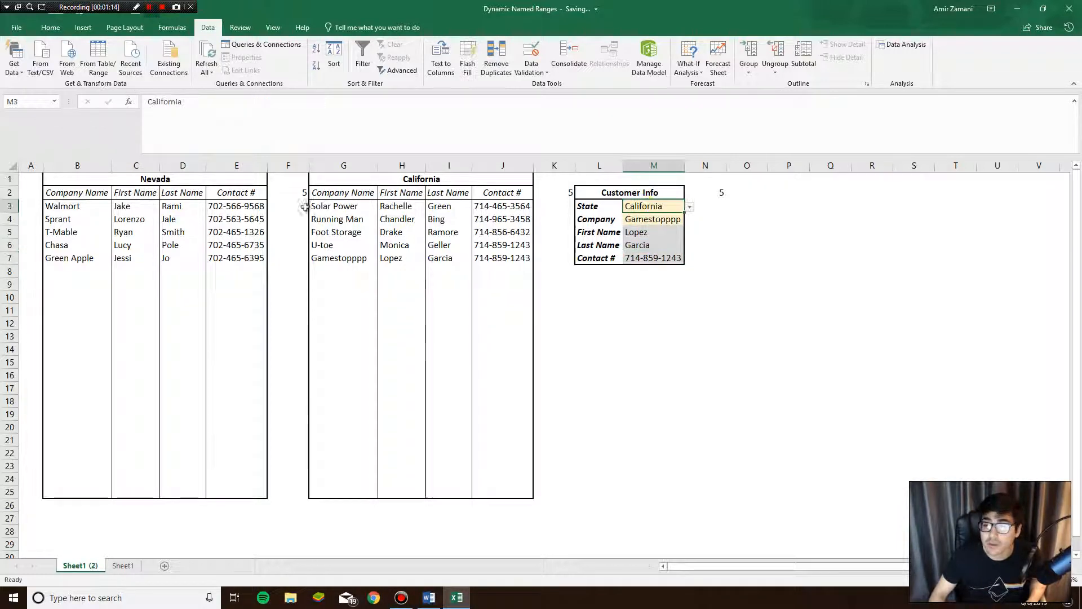
{"action": "left_click", "coordinate": [305, 206]}
{"action": "left_click", "coordinate": [333, 167]}
{"action": "left_click", "coordinate": [288, 166]}
{"action": "left_click", "coordinate": [136, 165]}
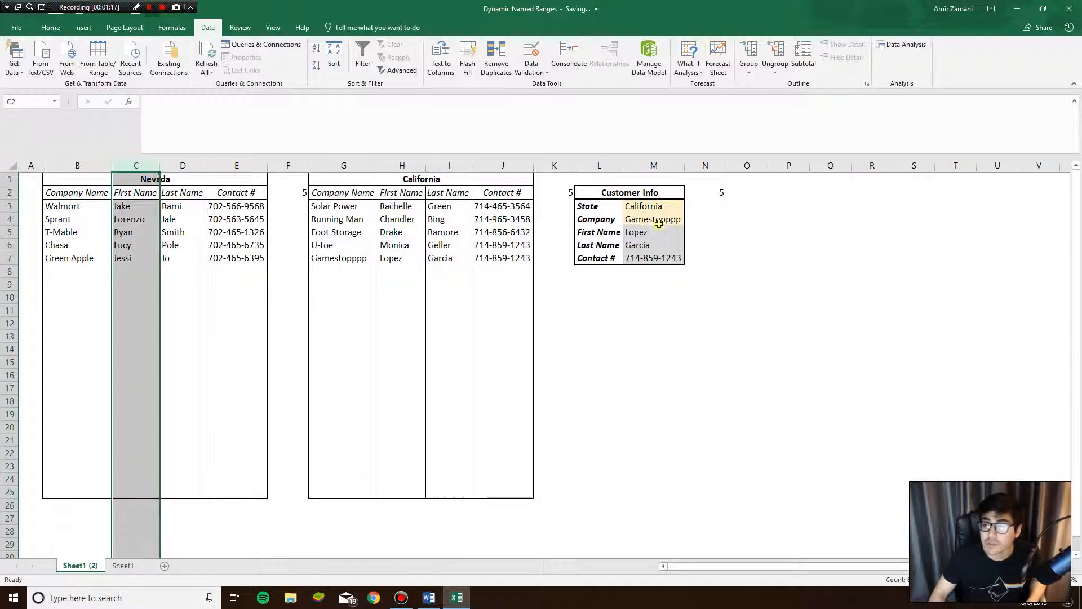
{"action": "left_click", "coordinate": [646, 233]}
{"action": "left_click", "coordinate": [667, 221]}
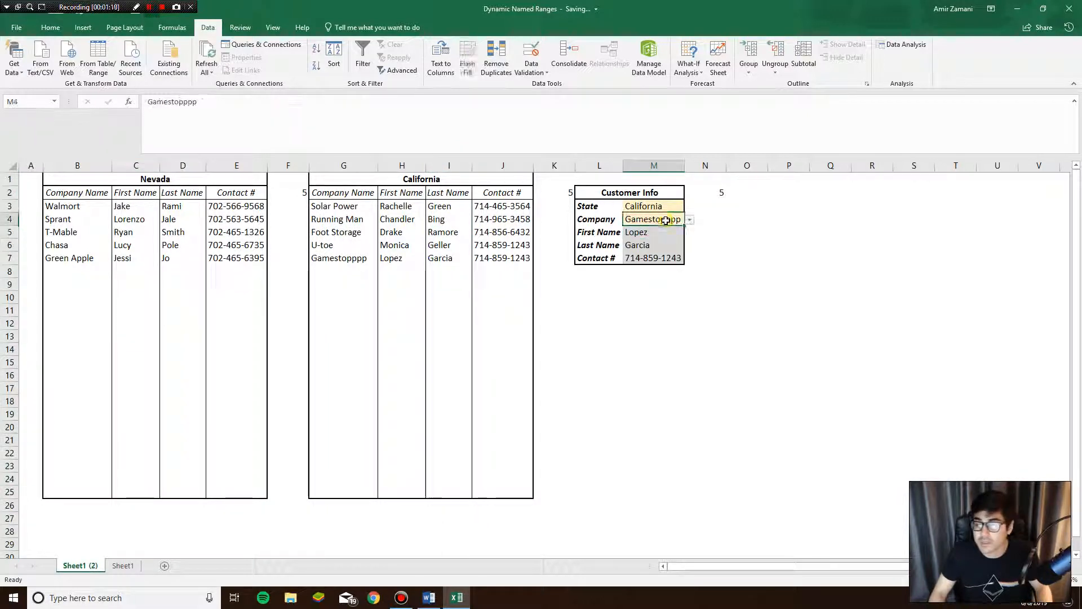
{"action": "left_click", "coordinate": [675, 228]}
{"action": "left_click", "coordinate": [693, 222]}
{"action": "left_click", "coordinate": [676, 221]}
{"action": "left_click", "coordinate": [693, 221]}
{"action": "left_click", "coordinate": [625, 263]}
{"action": "left_click", "coordinate": [605, 242]}
{"action": "left_click_drag", "start_coordinate": [493, 206], "coordinate": [452, 195]}
{"action": "left_click", "coordinate": [294, 194]}
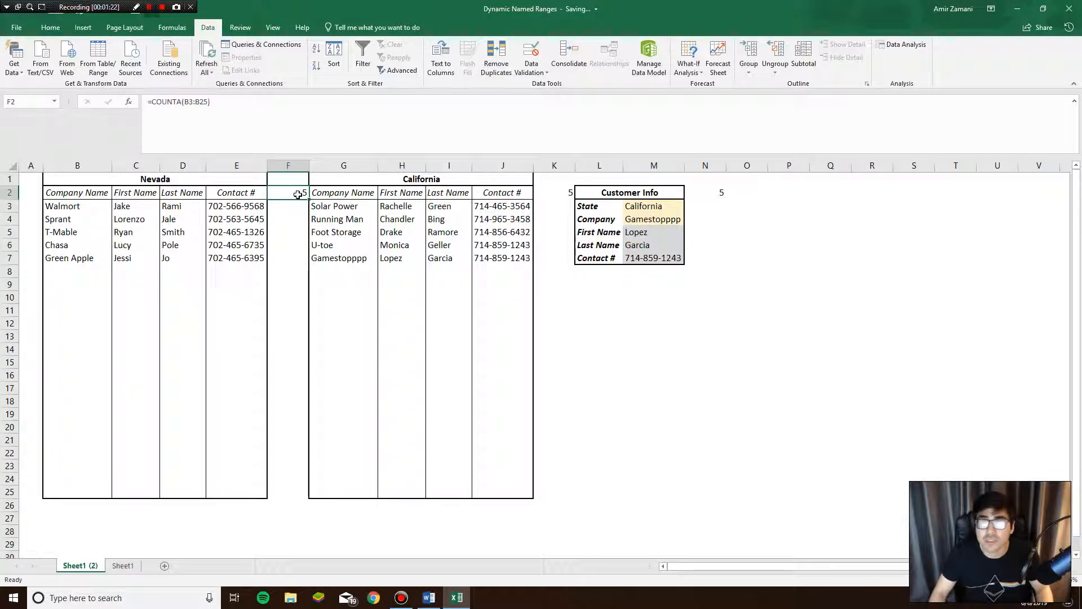
{"action": "double_click", "coordinate": [294, 194]}
{"action": "key", "text": "Escape"}
{"action": "key", "text": "F2"}
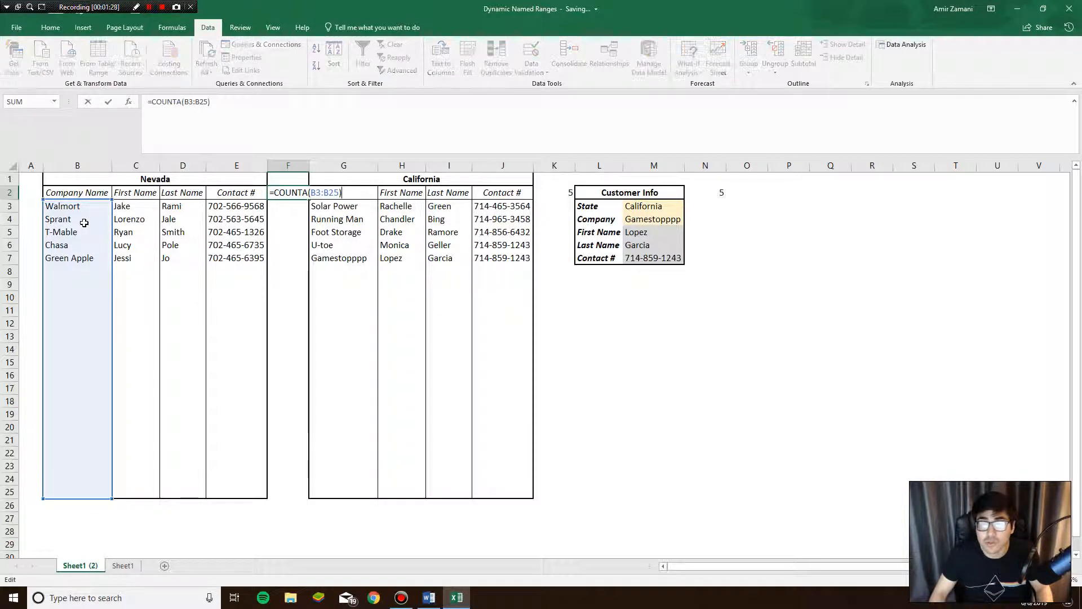
{"action": "key", "text": "Escape"}
{"action": "left_click", "coordinate": [547, 194]}
{"action": "double_click", "coordinate": [547, 194]}
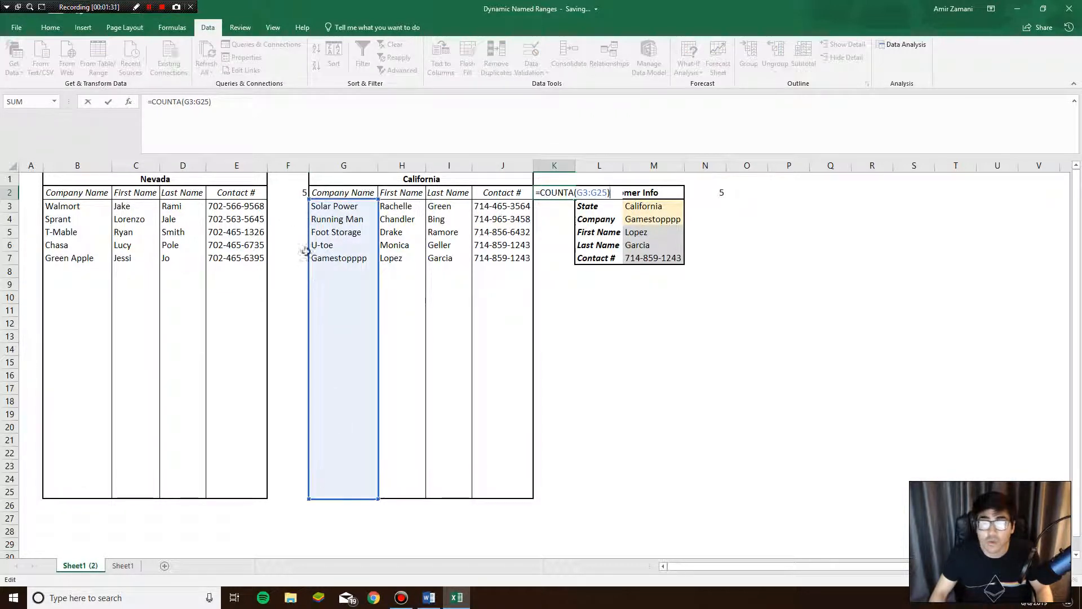
{"action": "key", "text": "Escape"}
{"action": "left_click", "coordinate": [142, 208]}
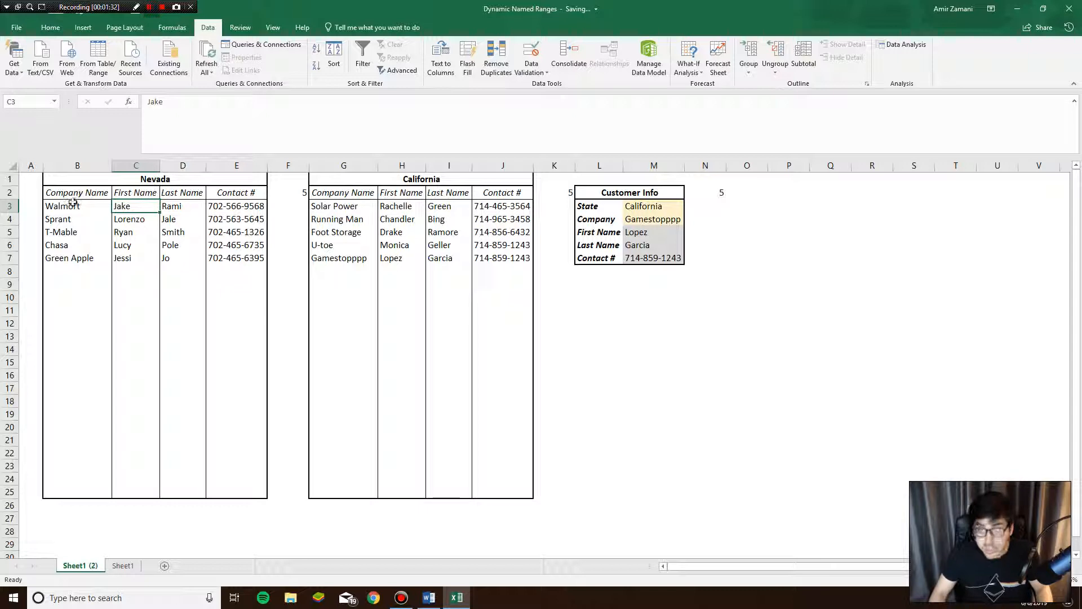
{"action": "left_click_drag", "start_coordinate": [67, 207], "coordinate": [85, 492]}
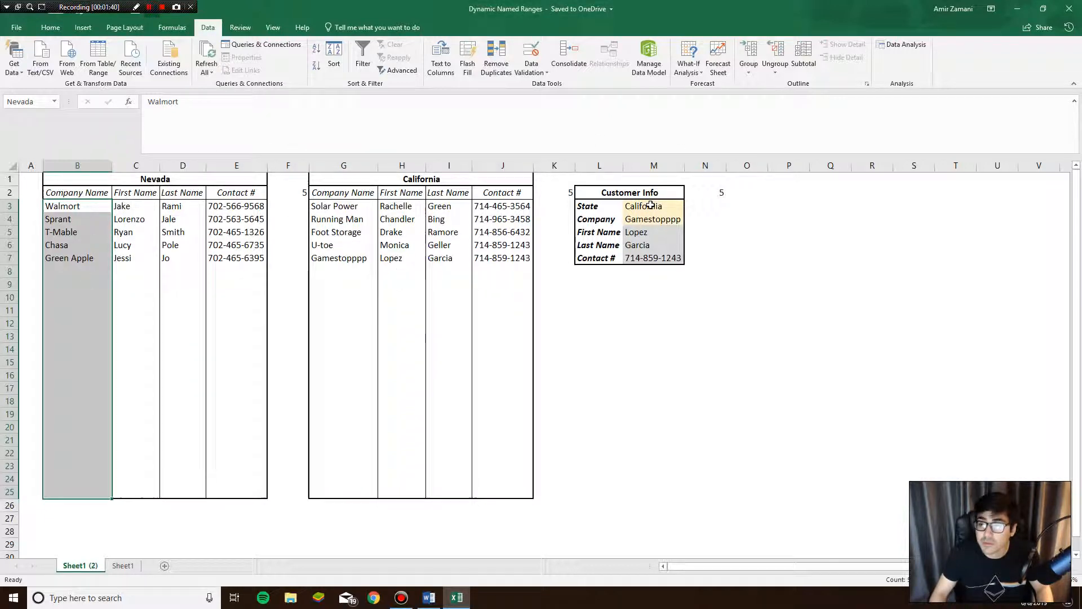
{"action": "left_click", "coordinate": [649, 207]}
{"action": "left_click", "coordinate": [66, 208]}
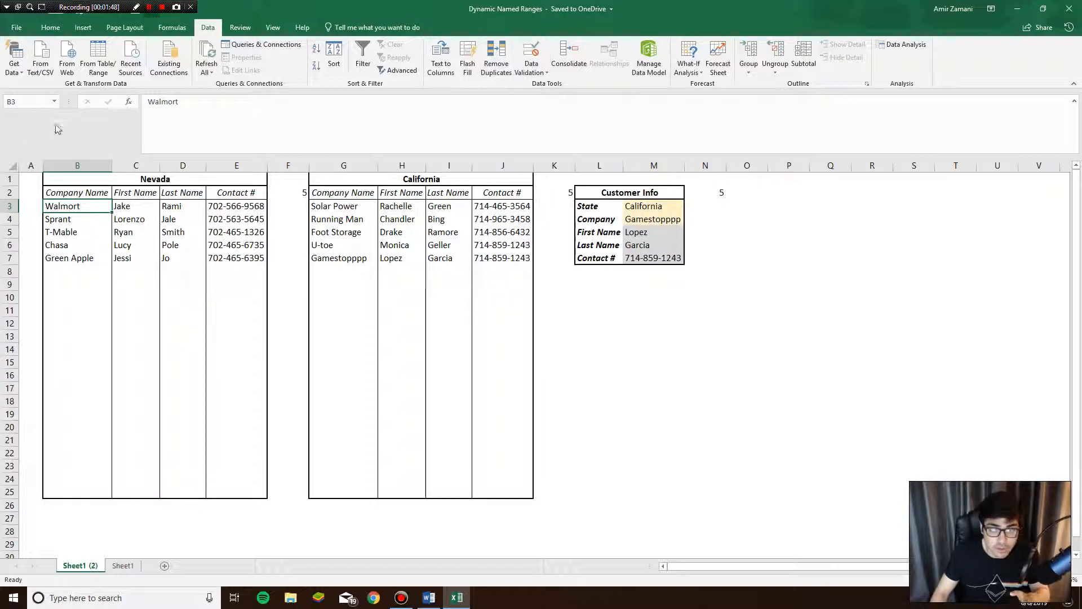
{"action": "left_click_drag", "start_coordinate": [71, 209], "coordinate": [89, 491]}
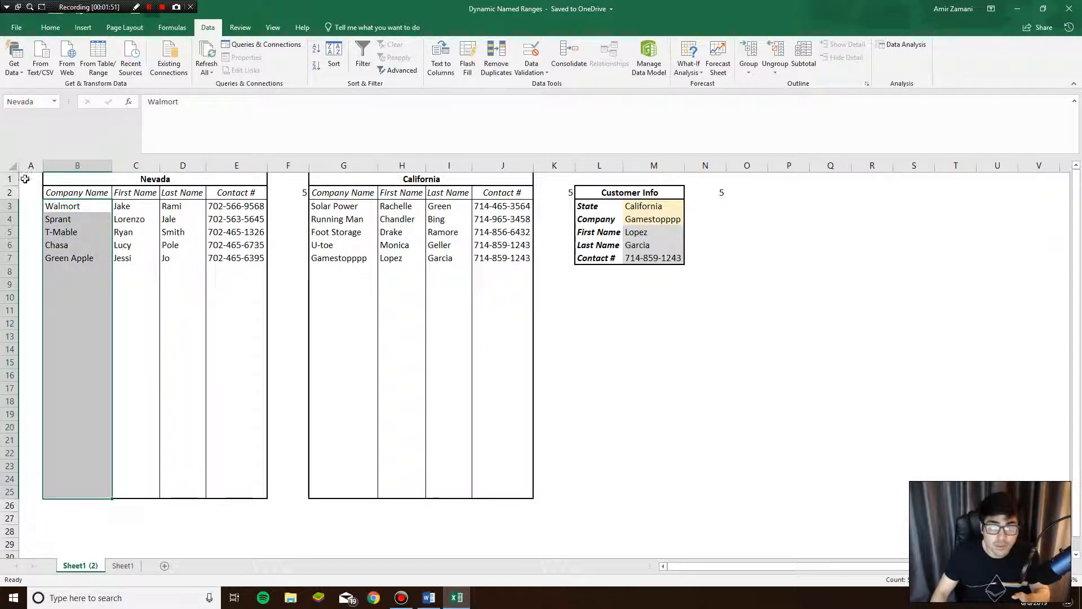
{"action": "left_click_drag", "start_coordinate": [339, 206], "coordinate": [363, 496]}
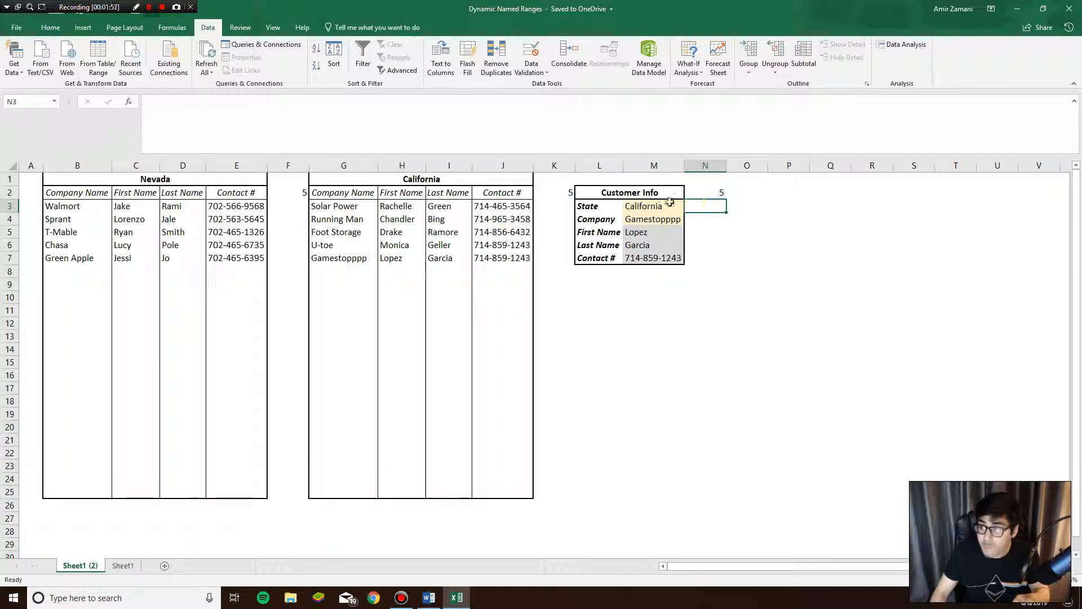
- Break the N2 state-count formula onto two lines after the Nevada argument
{"action": "left_click", "coordinate": [555, 193]}
{"action": "double_click", "coordinate": [708, 190]}
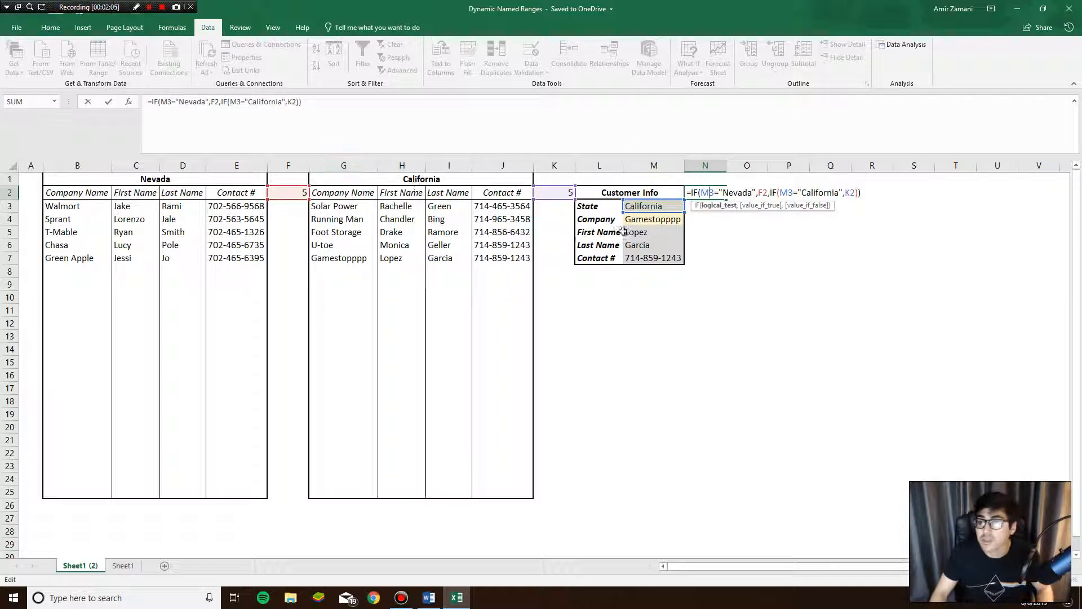
{"action": "left_click", "coordinate": [222, 103]}
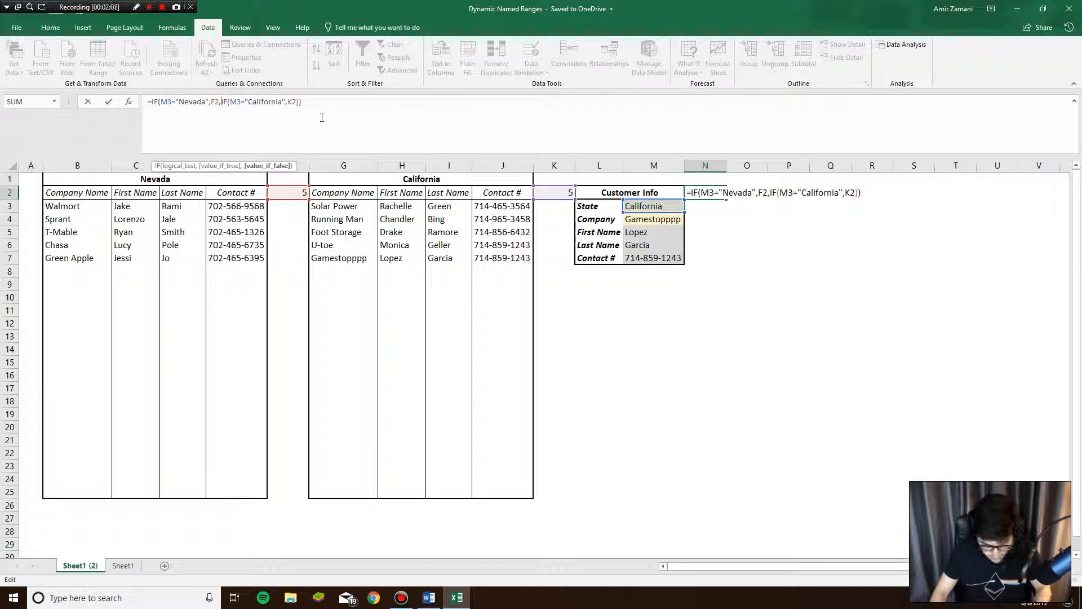
{"action": "key", "text": "alt+Return"}
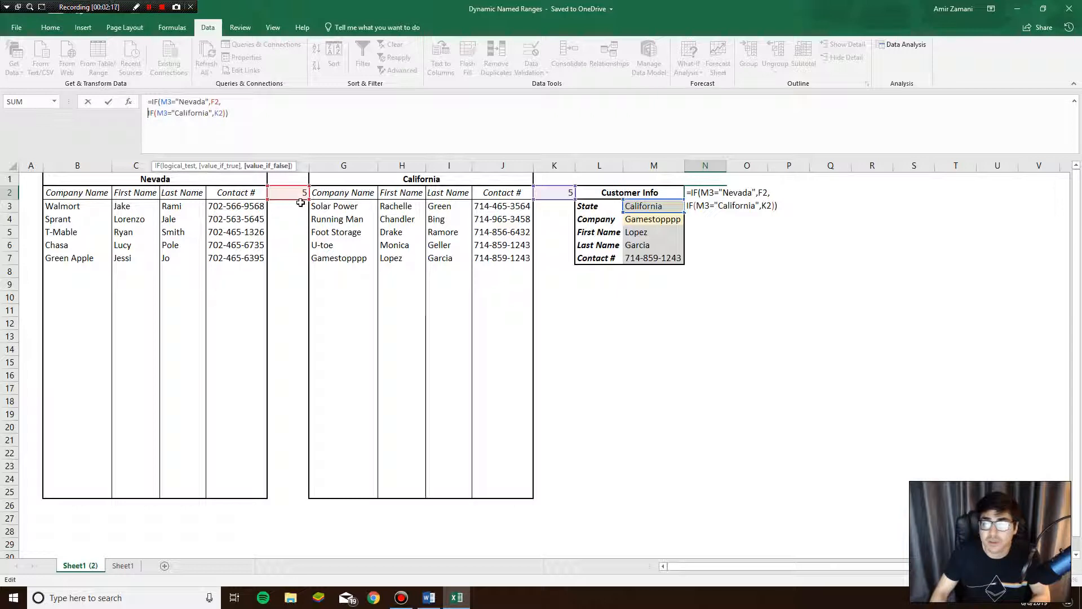
{"action": "key", "text": "ctrl+Return"}
- Bring up Data Validation for the Company cell M4, keeping Gamestopppp selected
{"action": "left_click", "coordinate": [544, 72]}
{"action": "left_click", "coordinate": [558, 87]}
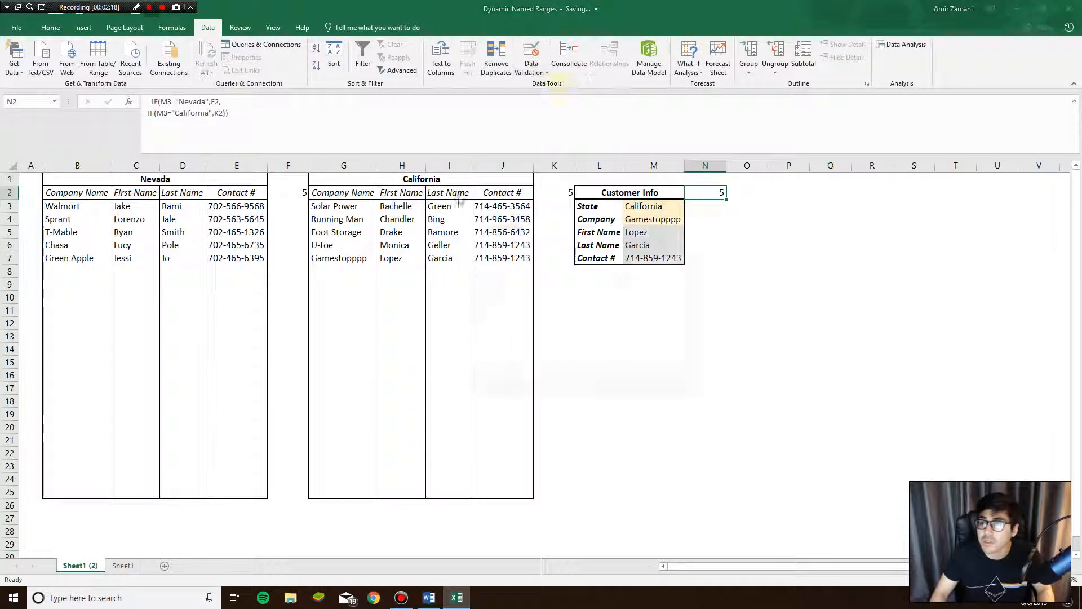
{"action": "key", "text": "Escape"}
{"action": "left_click", "coordinate": [626, 207]}
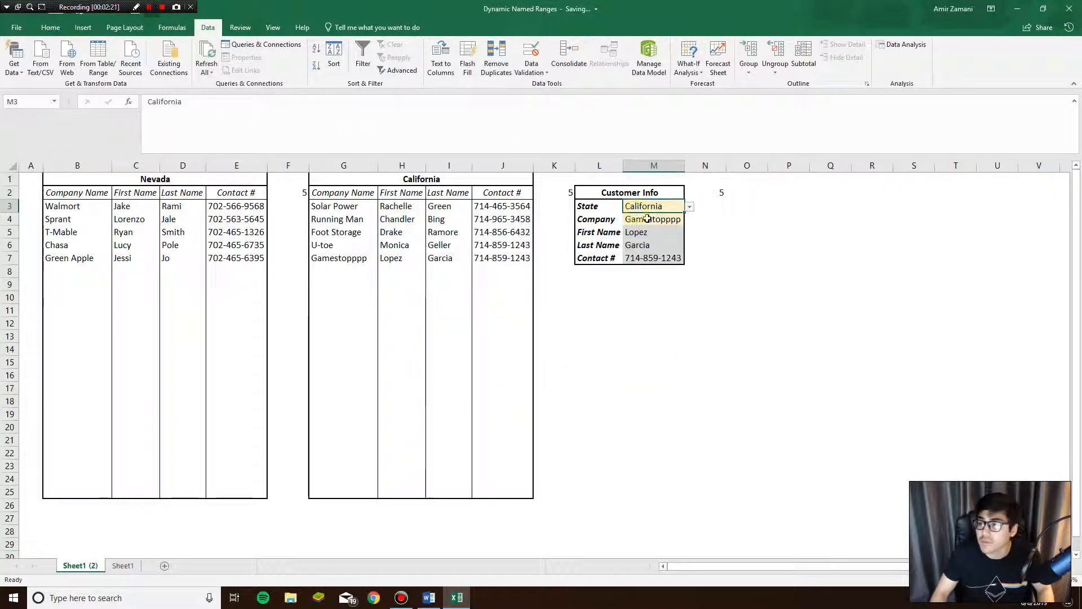
{"action": "left_click", "coordinate": [629, 219]}
{"action": "left_click", "coordinate": [693, 224]}
{"action": "left_click", "coordinate": [673, 221]}
{"action": "left_click", "coordinate": [689, 220]}
{"action": "left_click", "coordinate": [655, 217]}
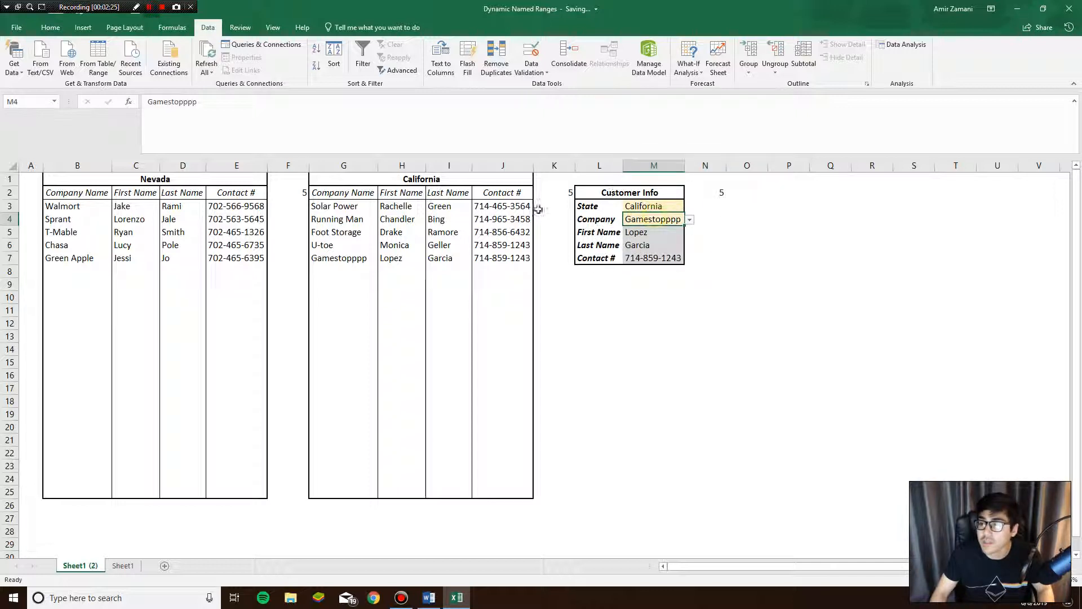
{"action": "left_click", "coordinate": [532, 72]}
{"action": "left_click", "coordinate": [558, 87]}
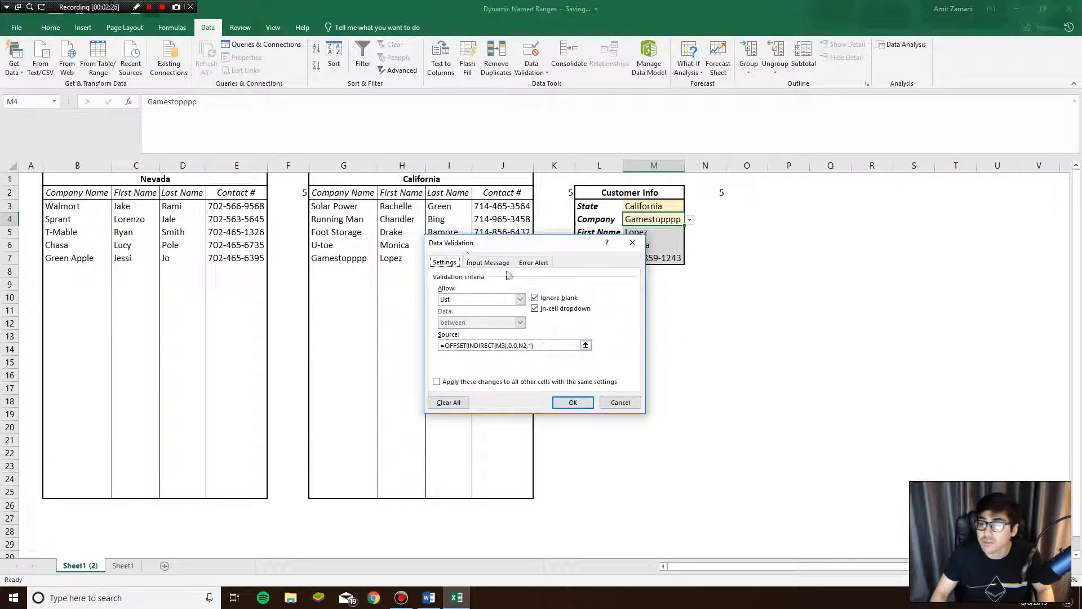
- Move the Data Validation dialog aside, preview the G3:G7 source, and confirm with OK
{"action": "left_click_drag", "start_coordinate": [507, 244], "coordinate": [142, 288]}
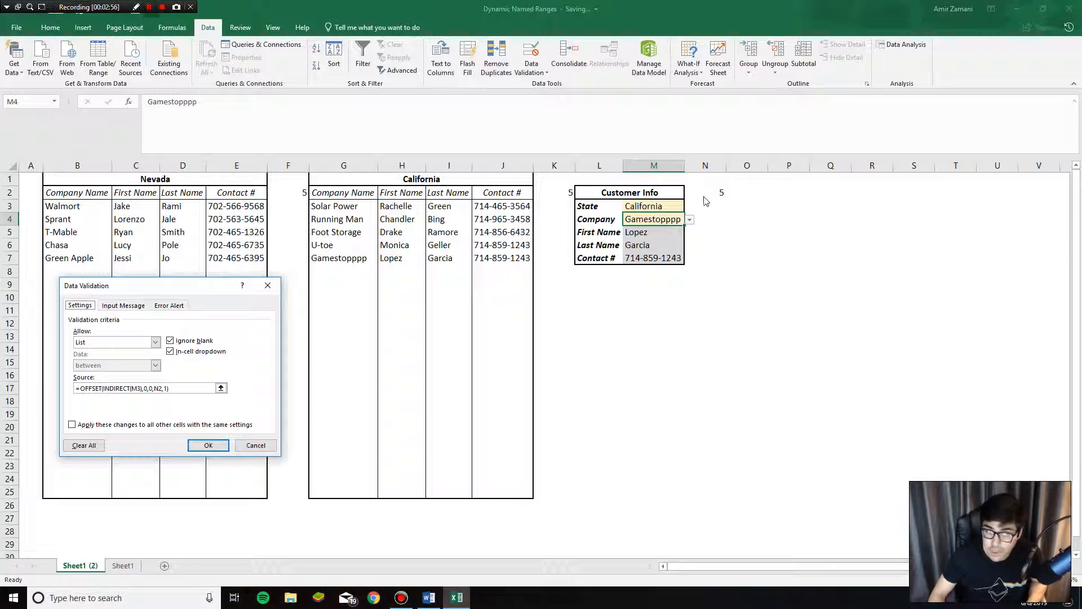
{"action": "left_click", "coordinate": [170, 387]}
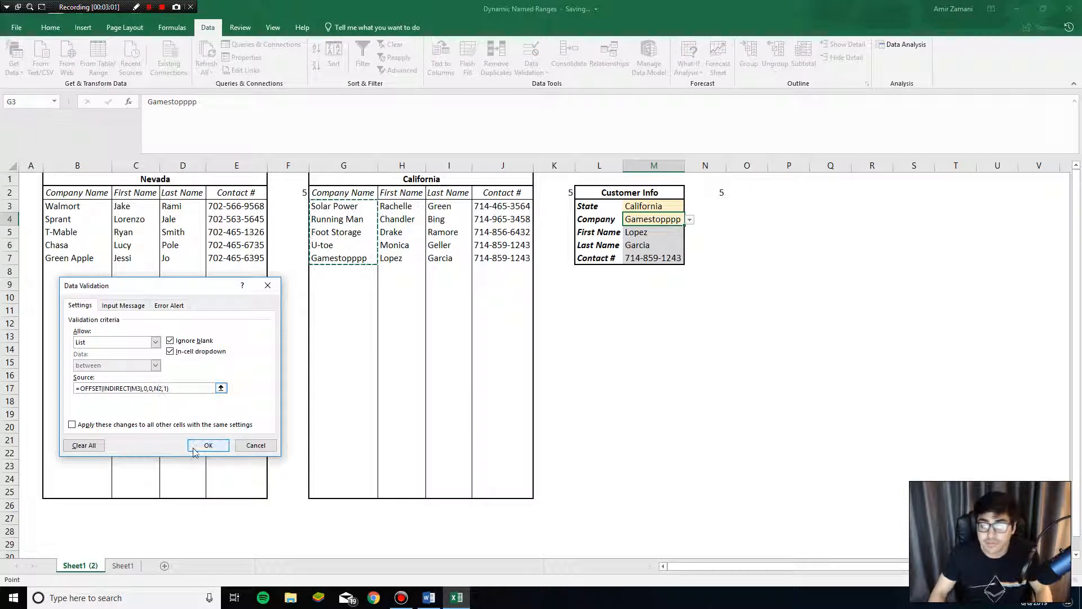
{"action": "left_click", "coordinate": [208, 446]}
- Recheck the Company dropdown and select G3:G25 to reveal the California range
{"action": "left_click", "coordinate": [675, 227]}
{"action": "left_click", "coordinate": [674, 221]}
{"action": "left_click", "coordinate": [689, 220]}
{"action": "left_click", "coordinate": [534, 343]}
{"action": "left_click", "coordinate": [397, 276]}
{"action": "left_click", "coordinate": [353, 208]}
{"action": "left_click_drag", "start_coordinate": [356, 240], "coordinate": [362, 487]}
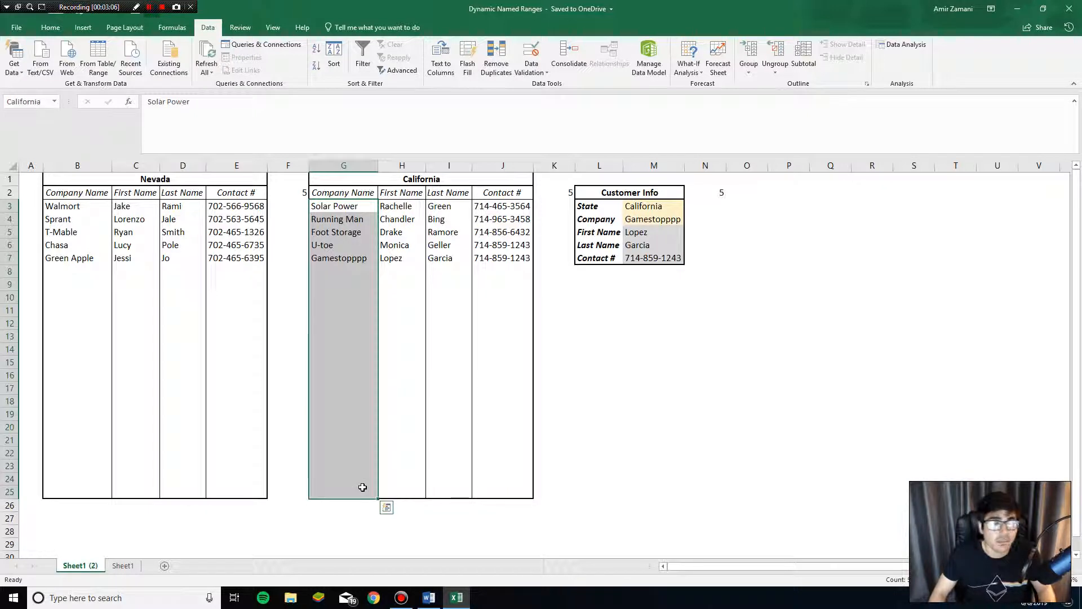
- Confirm the Company dropdown lists only the five California companies, then go to Sheet1
{"action": "left_click_drag", "start_coordinate": [351, 208], "coordinate": [366, 498]}
{"action": "left_click", "coordinate": [657, 221]}
{"action": "left_click", "coordinate": [690, 220]}
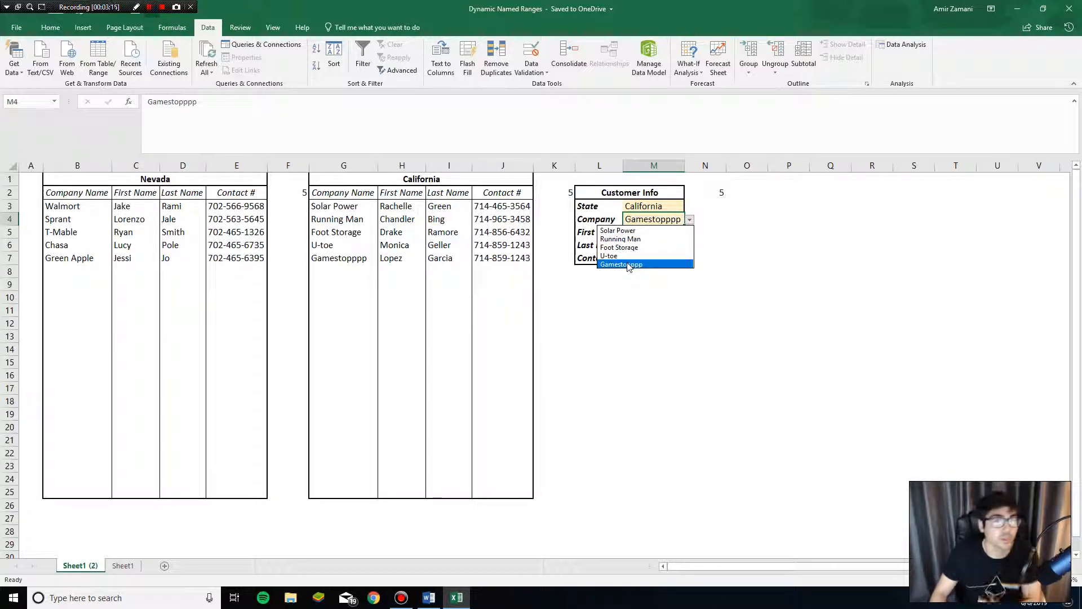
{"action": "left_click", "coordinate": [565, 255]}
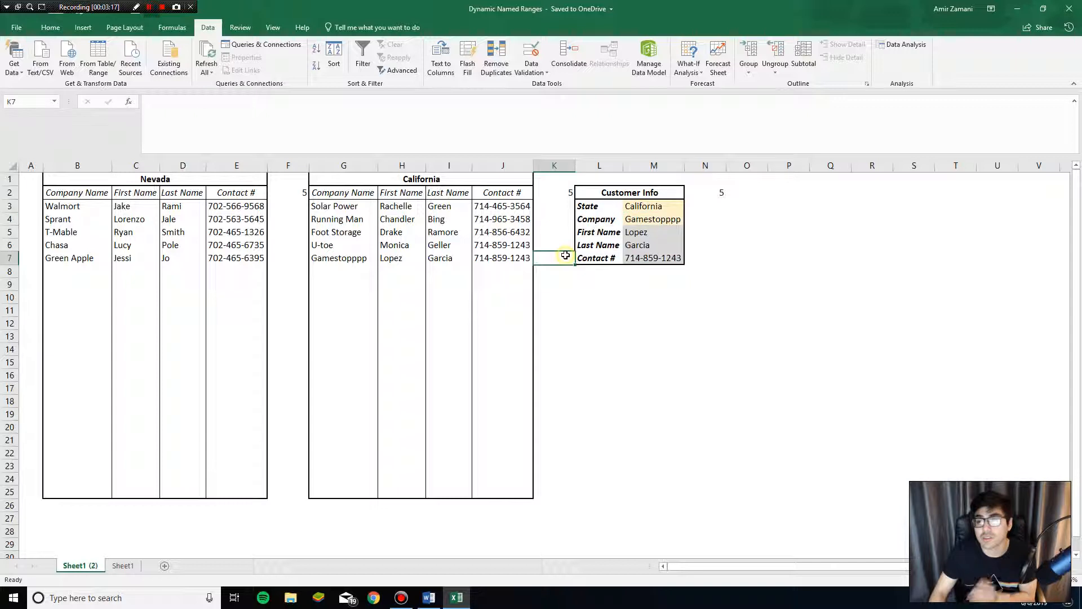
{"action": "left_click", "coordinate": [123, 566]}
- Survey the Nevada and California table blocks on Sheet1
{"action": "left_click", "coordinate": [205, 256]}
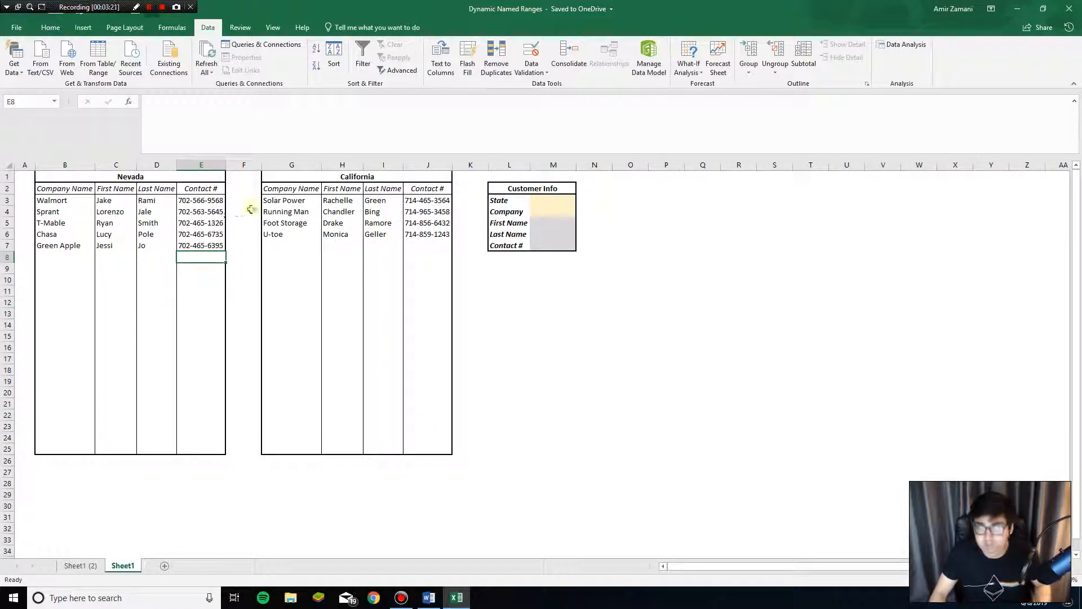
{"action": "left_click", "coordinate": [247, 189]}
{"action": "left_click_drag", "start_coordinate": [68, 203], "coordinate": [79, 450]}
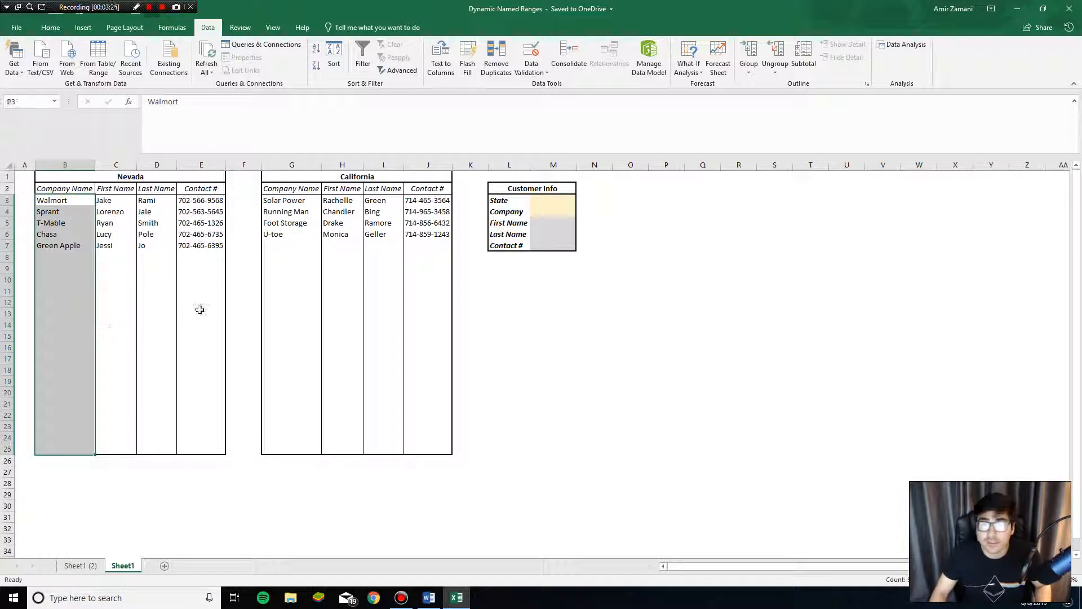
{"action": "left_click", "coordinate": [217, 267]}
{"action": "left_click_drag", "start_coordinate": [132, 177], "coordinate": [177, 442]}
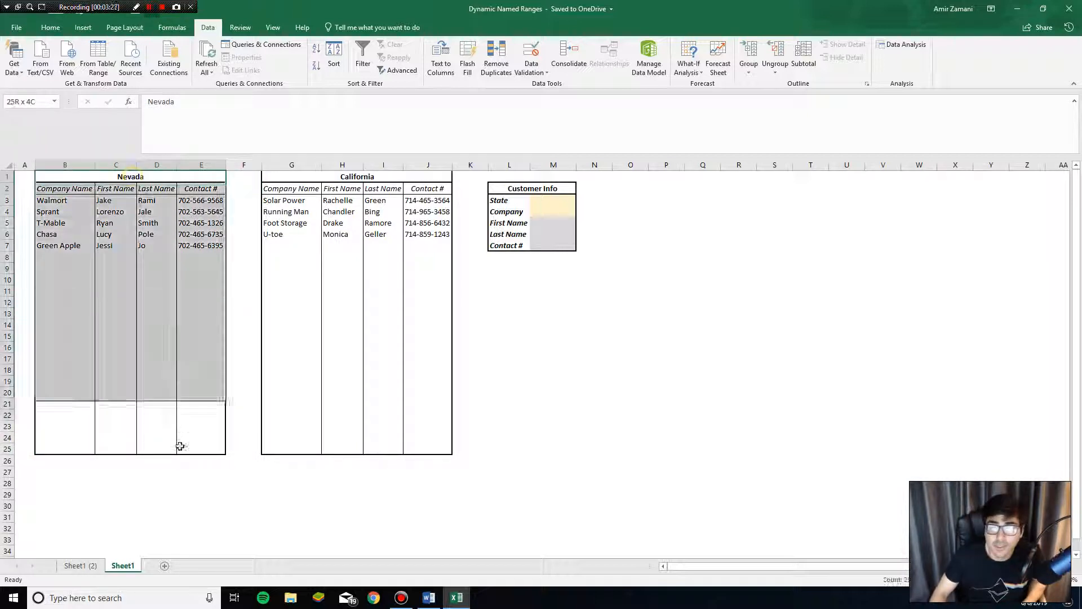
{"action": "left_click_drag", "start_coordinate": [309, 176], "coordinate": [322, 442]}
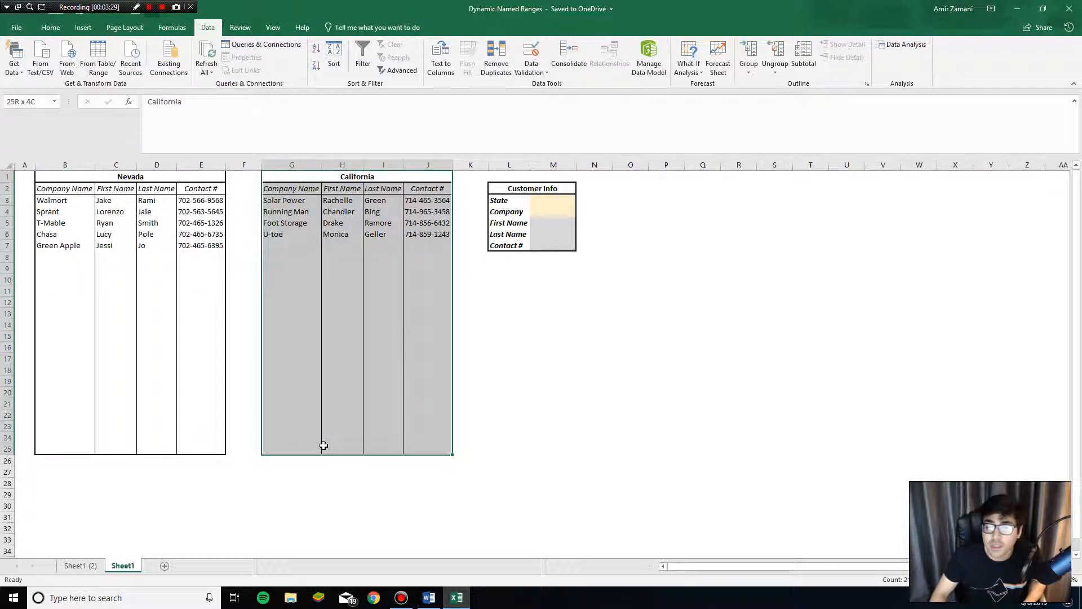
{"action": "left_click", "coordinate": [472, 248]}
- Select the Nevada company cells B3:B25, undoing an accidental Green Apple fill
{"action": "left_click_drag", "start_coordinate": [75, 207], "coordinate": [85, 449]}
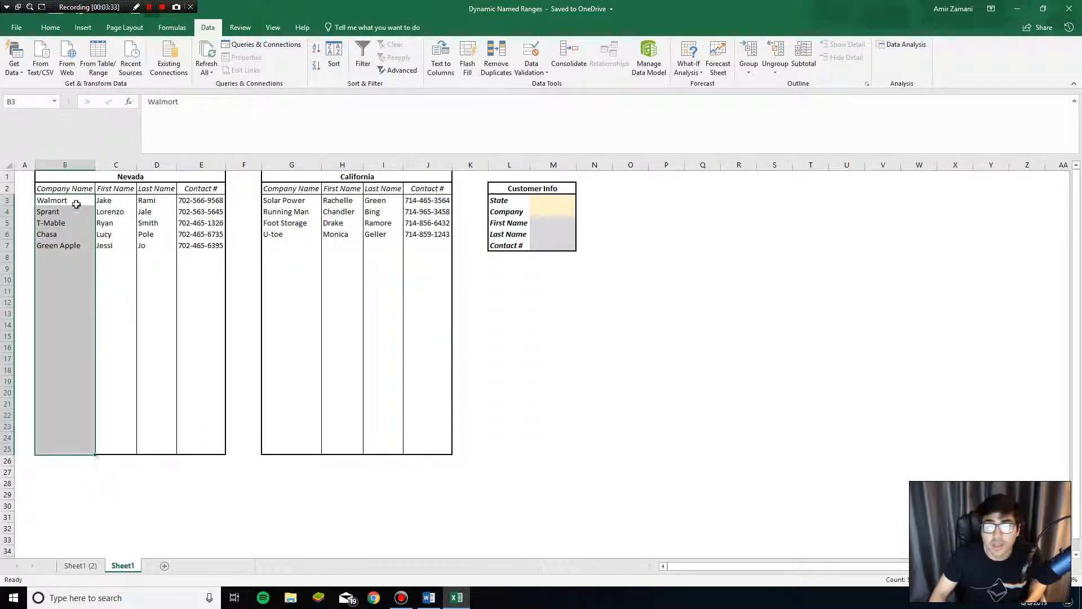
{"action": "left_click_drag", "start_coordinate": [69, 202], "coordinate": [71, 447]}
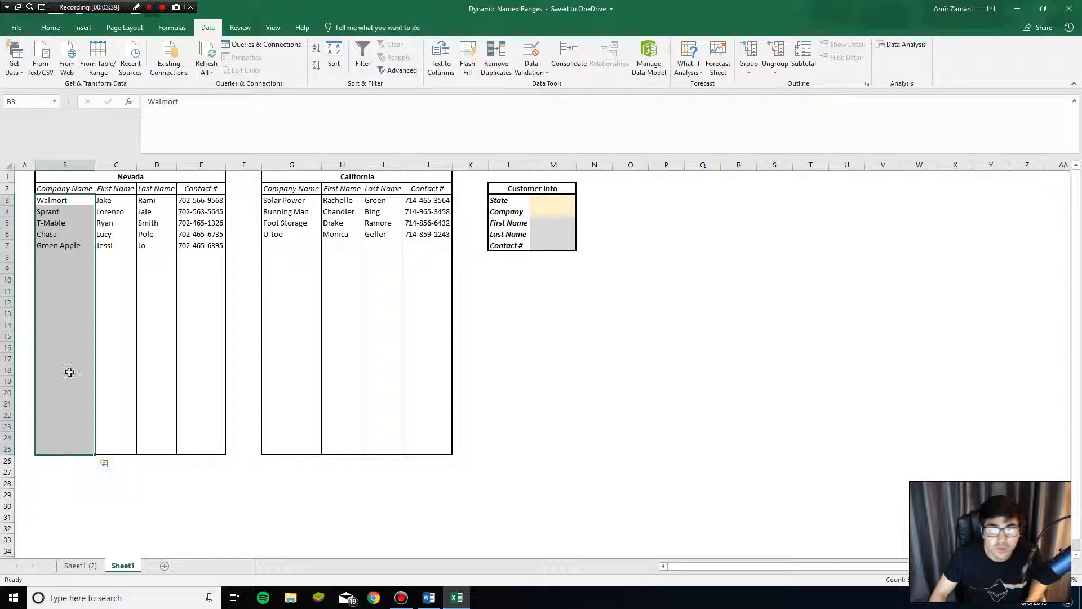
{"action": "left_click_drag", "start_coordinate": [67, 204], "coordinate": [65, 448]}
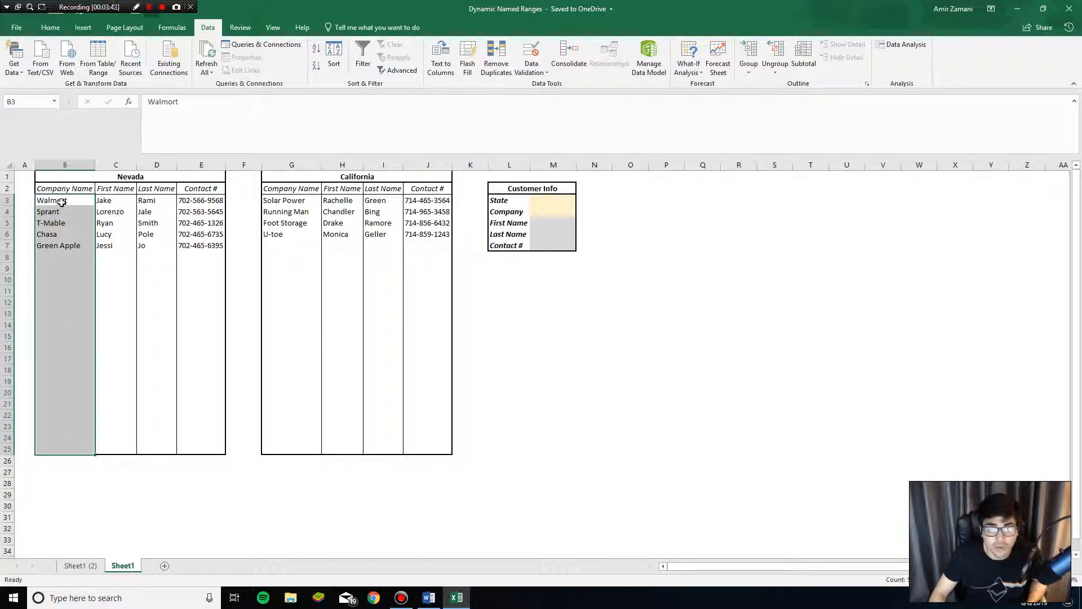
{"action": "left_click_drag", "start_coordinate": [62, 202], "coordinate": [66, 451]}
{"action": "left_click", "coordinate": [62, 248]}
{"action": "left_click_drag", "start_coordinate": [83, 249], "coordinate": [91, 420]}
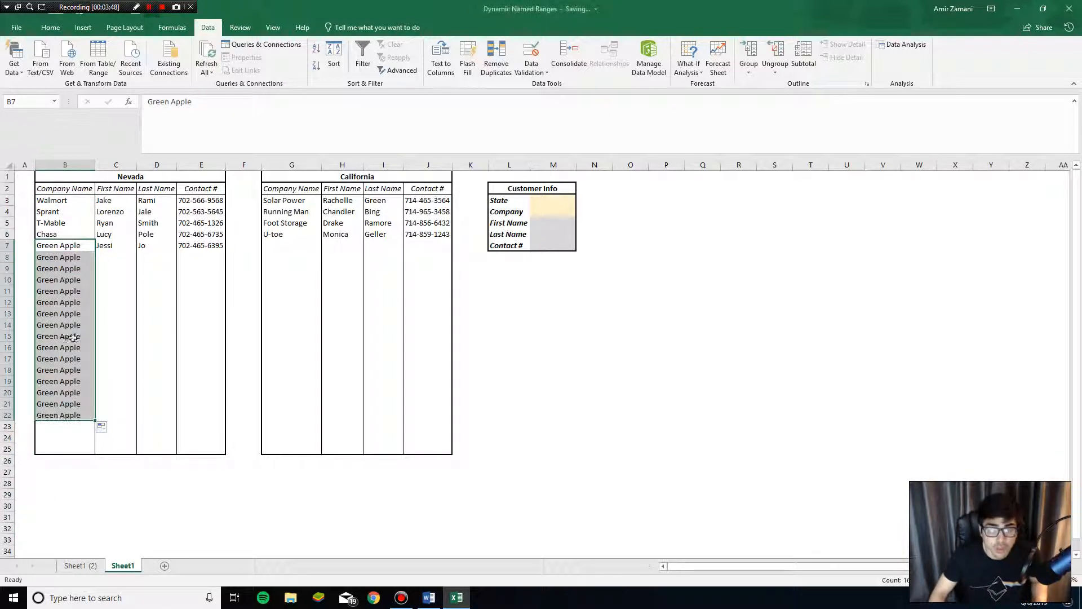
{"action": "key", "text": "ctrl+z"}
{"action": "left_click", "coordinate": [71, 258]}
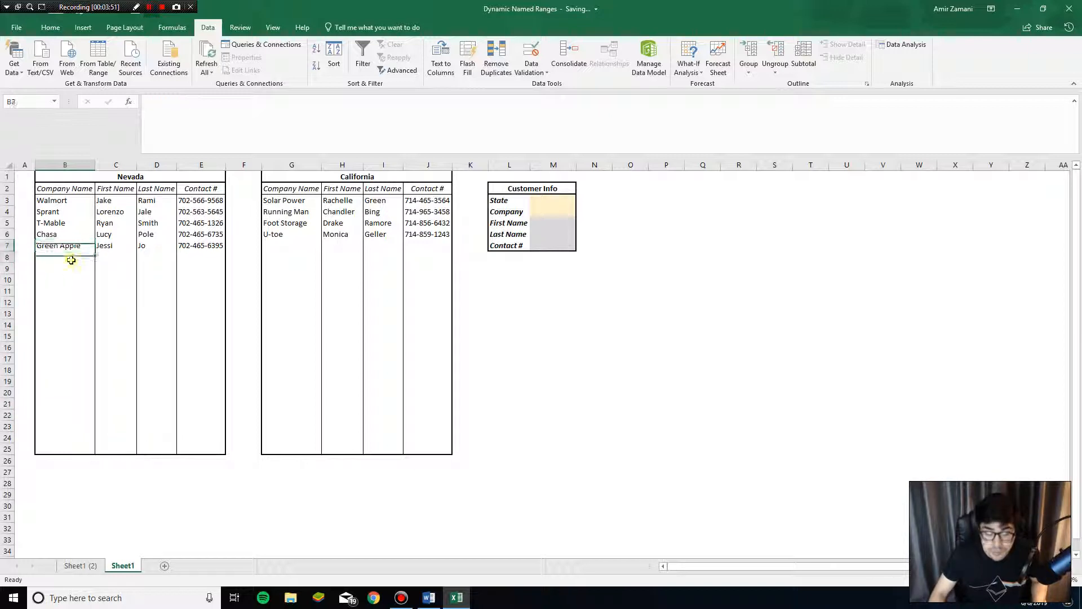
{"action": "left_click_drag", "start_coordinate": [64, 202], "coordinate": [76, 449]}
- Name the Nevada company cells B3:B25 Nevada2 in the Name Box
{"action": "left_click", "coordinate": [31, 105]}
{"action": "type", "text": "Nevada"}
{"action": "key", "text": "Return"}
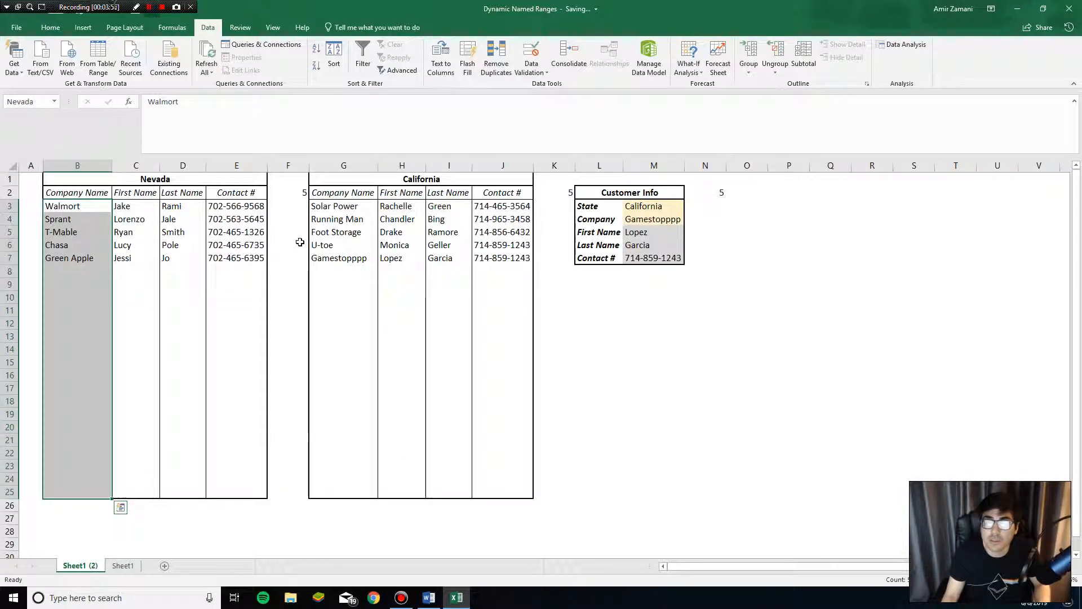
{"action": "left_click", "coordinate": [123, 565]}
{"action": "left_click_drag", "start_coordinate": [66, 202], "coordinate": [80, 451]}
{"action": "left_click", "coordinate": [33, 103]}
{"action": "type", "text": "Nevada2"}
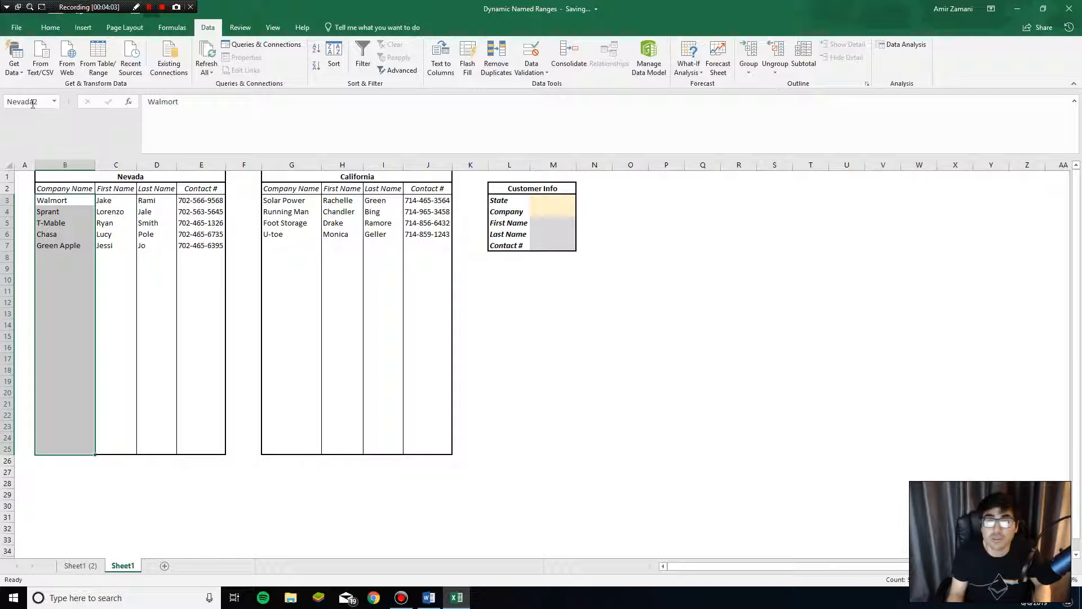
- Select the California company cells G3:G25, then the State cell M3
{"action": "left_click_drag", "start_coordinate": [299, 202], "coordinate": [308, 451]}
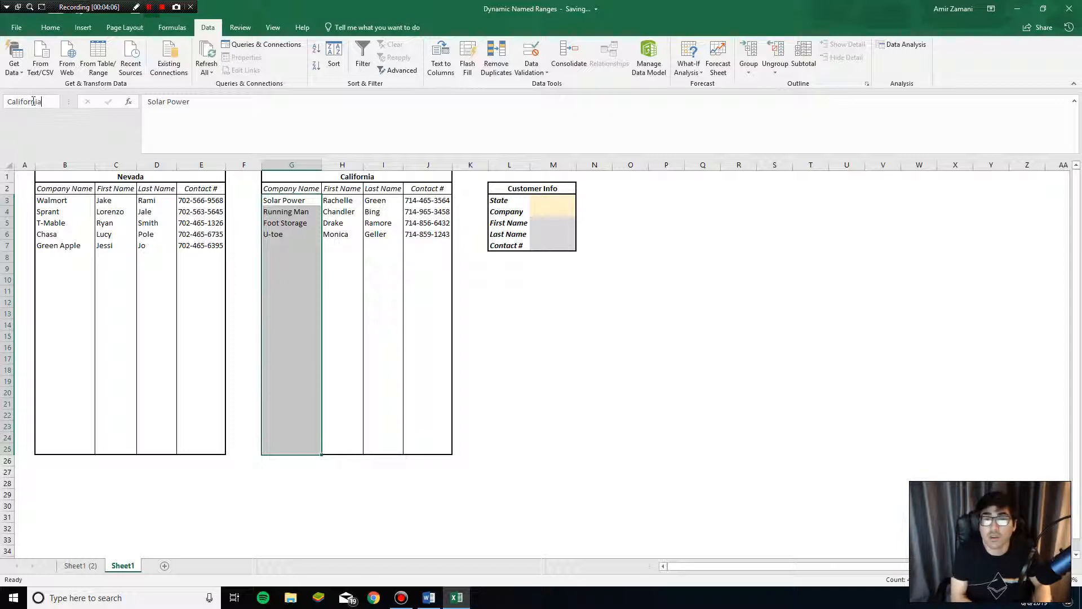
{"action": "left_click", "coordinate": [285, 201]}
{"action": "left_click", "coordinate": [544, 201]}
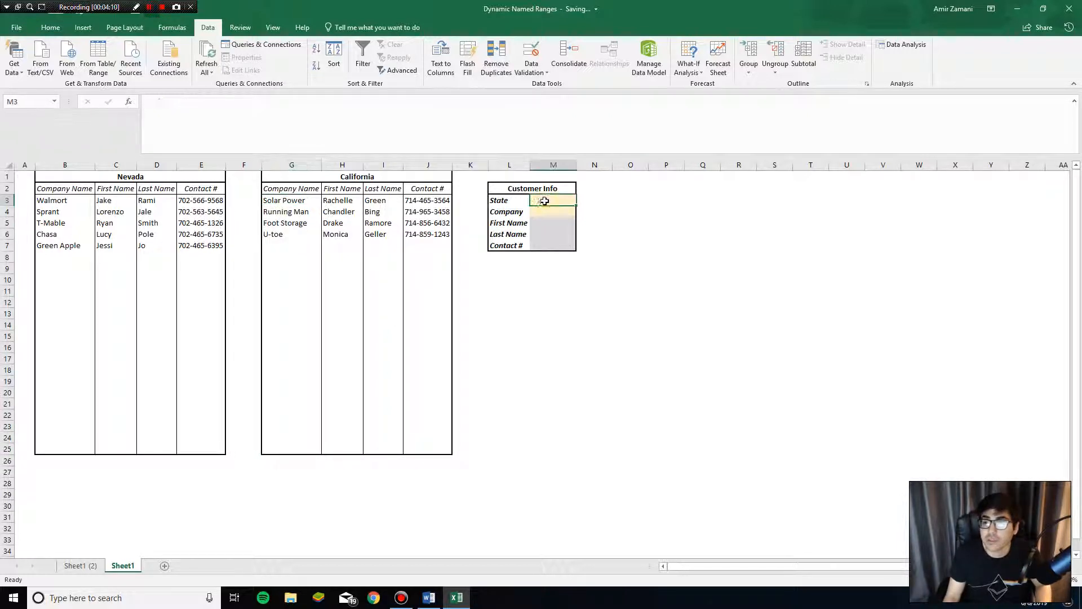
- Give the State cell M3 a List data validation
{"action": "left_click", "coordinate": [532, 59]}
{"action": "left_click", "coordinate": [102, 343]}
{"action": "left_click", "coordinate": [109, 382]}
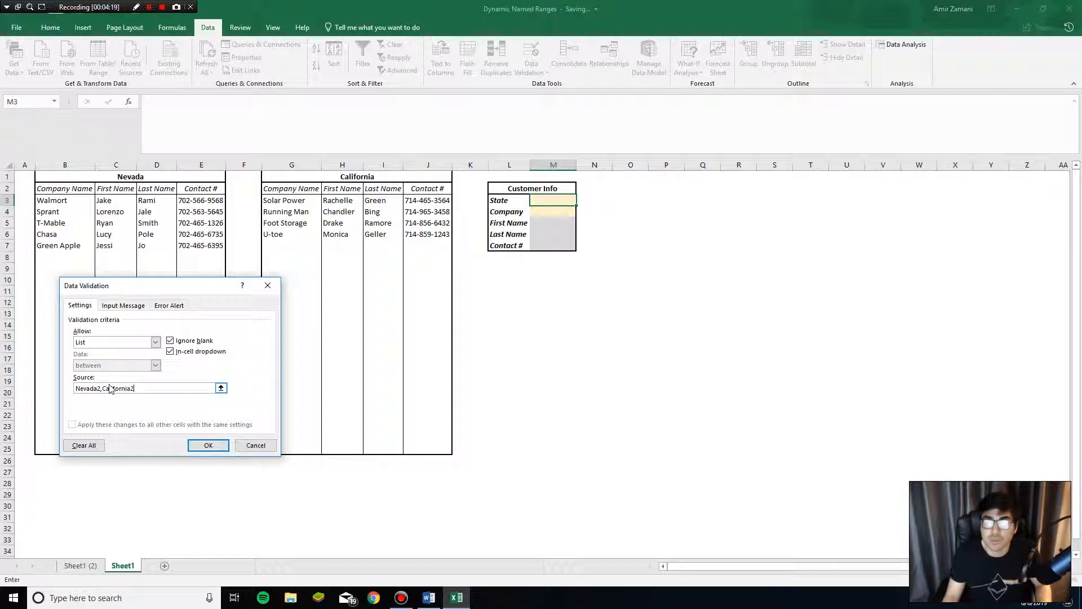
{"action": "left_click", "coordinate": [207, 447]}
- Test M3's dropdown with Nevada2 then California2, and check B3:B25 is Nevada2
{"action": "left_click", "coordinate": [582, 201]}
{"action": "left_click", "coordinate": [564, 211]}
{"action": "left_click", "coordinate": [581, 201]}
{"action": "left_click", "coordinate": [573, 219]}
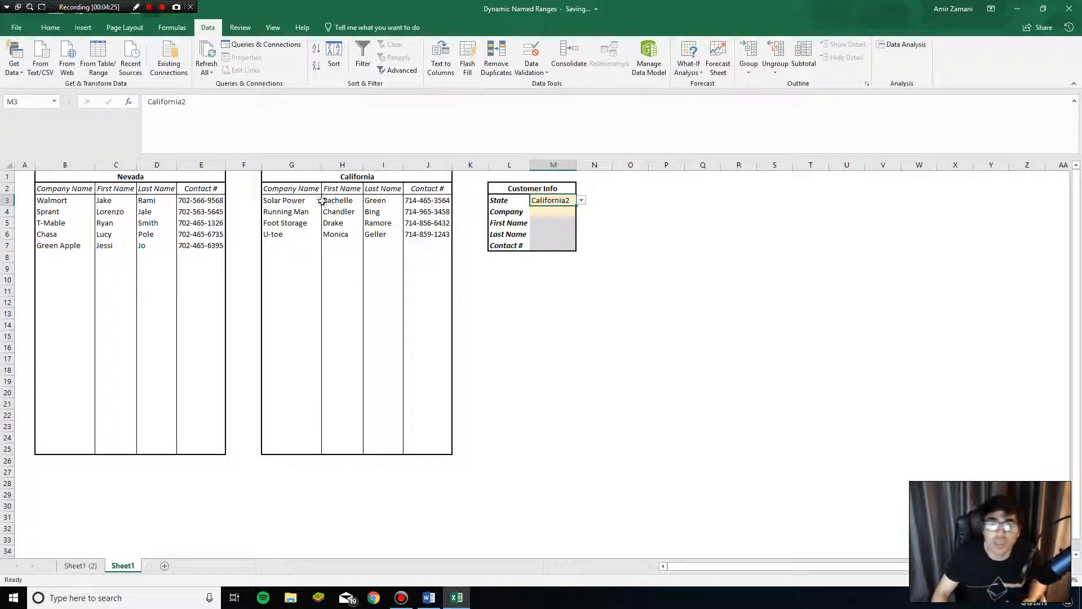
{"action": "left_click_drag", "start_coordinate": [62, 201], "coordinate": [69, 449]}
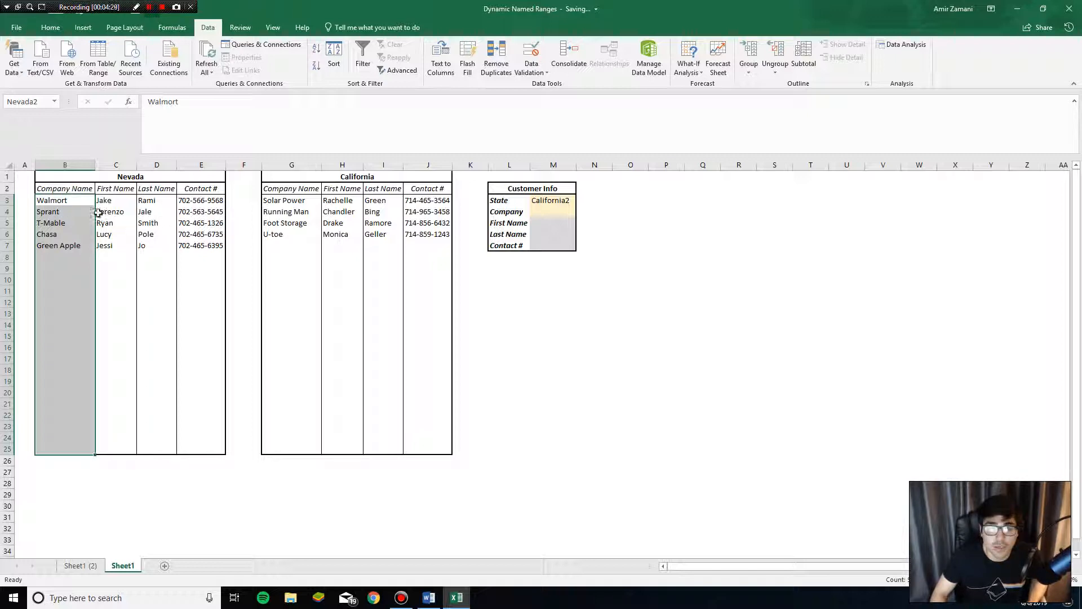
{"action": "left_click_drag", "start_coordinate": [79, 201], "coordinate": [71, 451]}
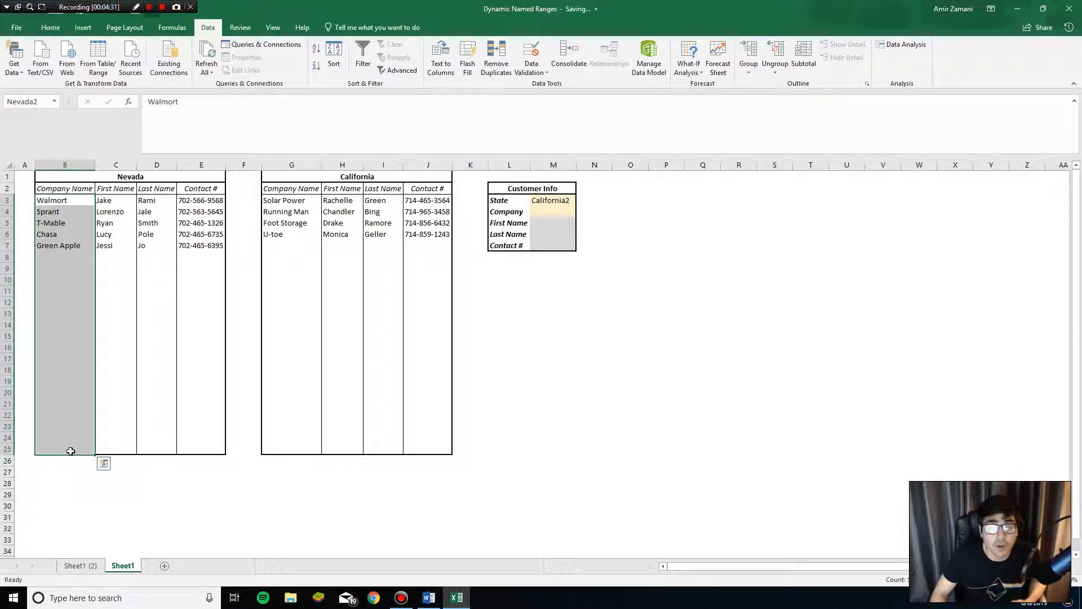
- Enter =COUNTA(Nevada2) in F2 so it counts the 5 Nevada companies
{"action": "left_click", "coordinate": [238, 186]}
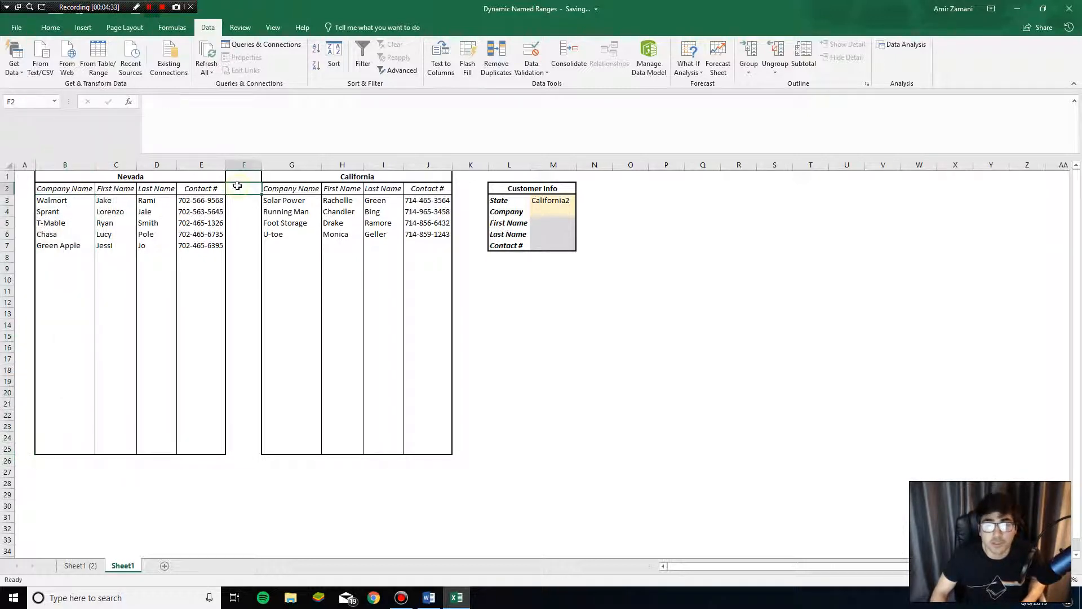
{"action": "type", "text": "=counta("}
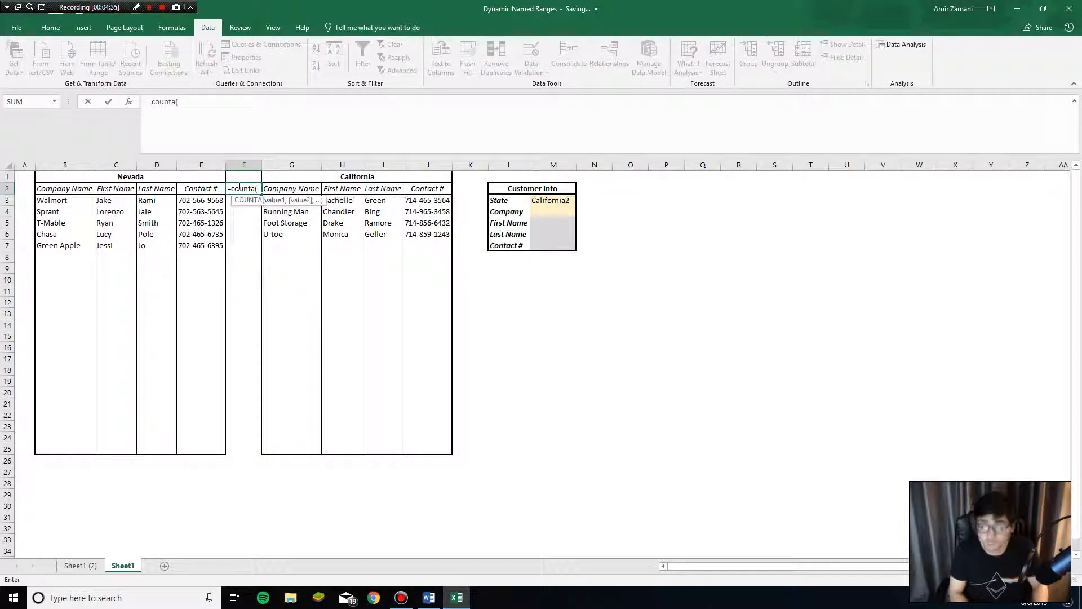
{"action": "left_click_drag", "start_coordinate": [75, 203], "coordinate": [85, 449]}
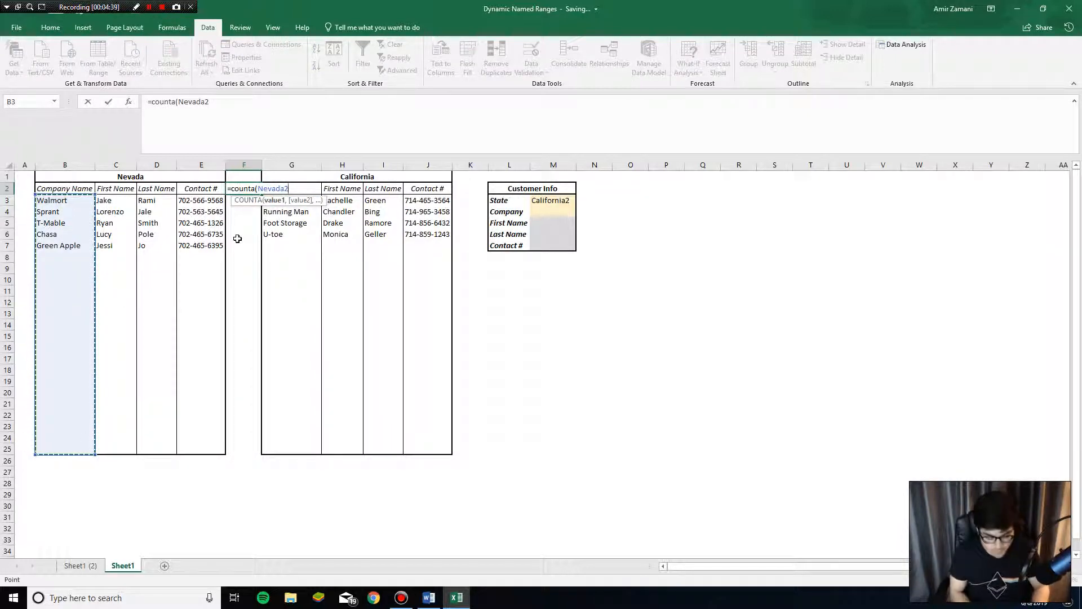
{"action": "type", "text": ")"}
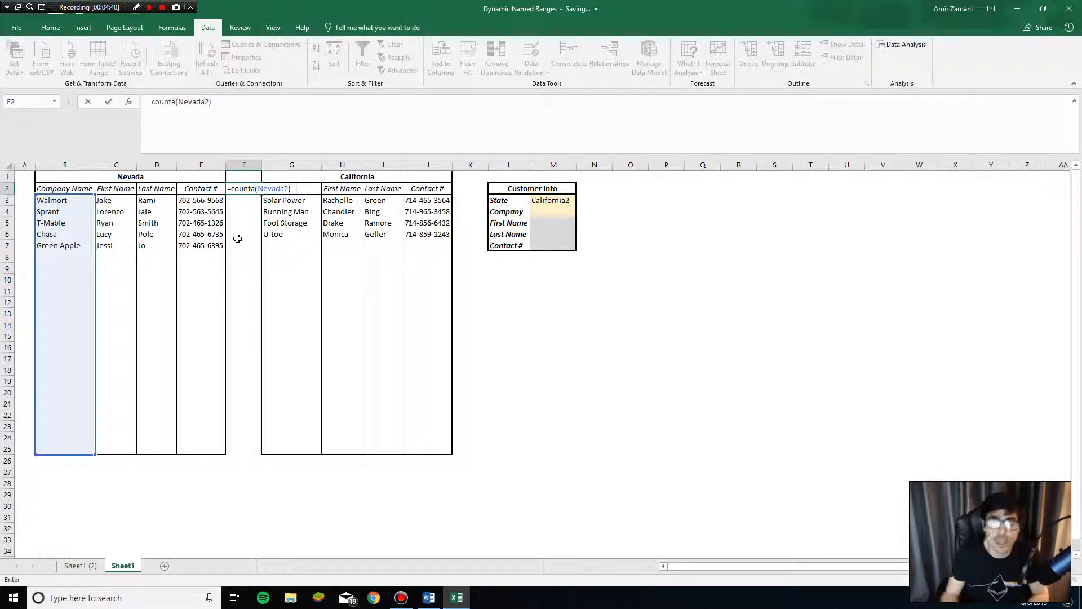
{"action": "key", "text": "Return"}
{"action": "left_click", "coordinate": [250, 191]}
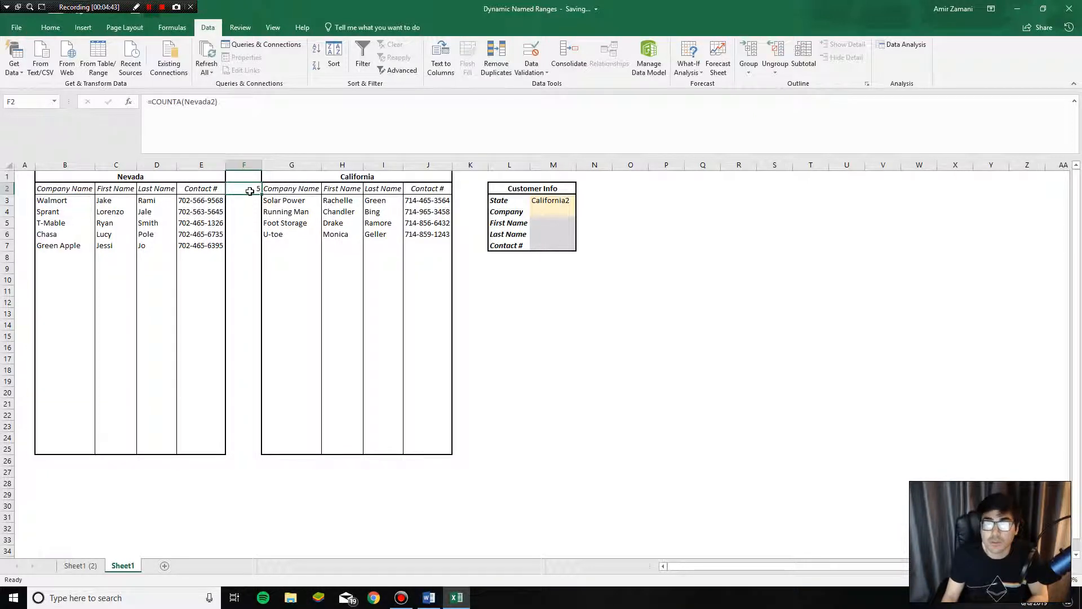
{"action": "left_click_drag", "start_coordinate": [75, 201], "coordinate": [88, 450]}
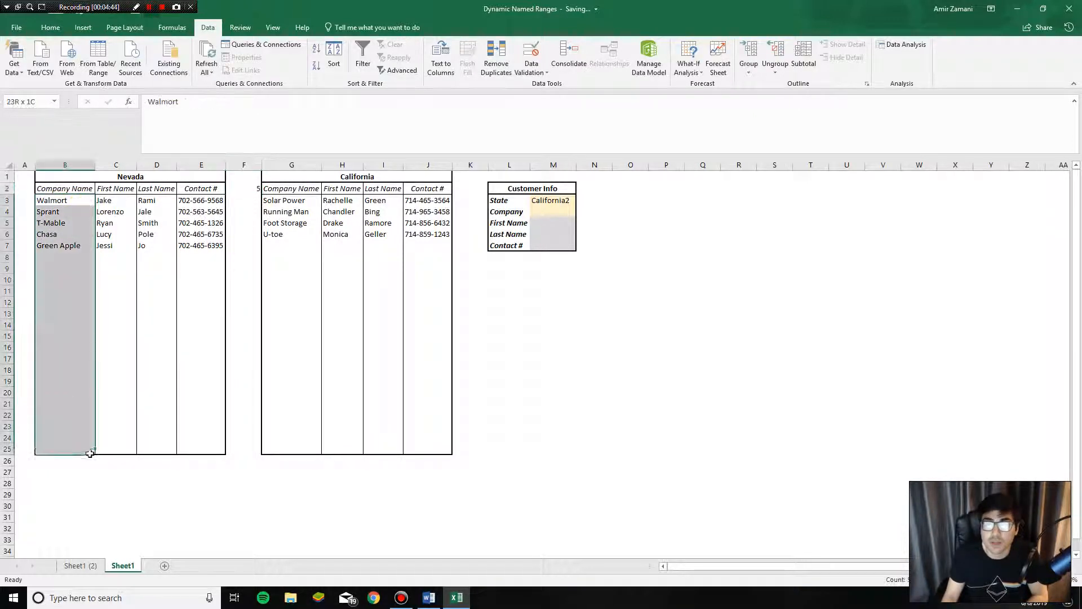
{"action": "left_click", "coordinate": [236, 189]}
- Enter =COUNTA(California2) in K2 so it counts the 4 California companies
{"action": "left_click", "coordinate": [460, 190]}
{"action": "type", "text": "=counta("}
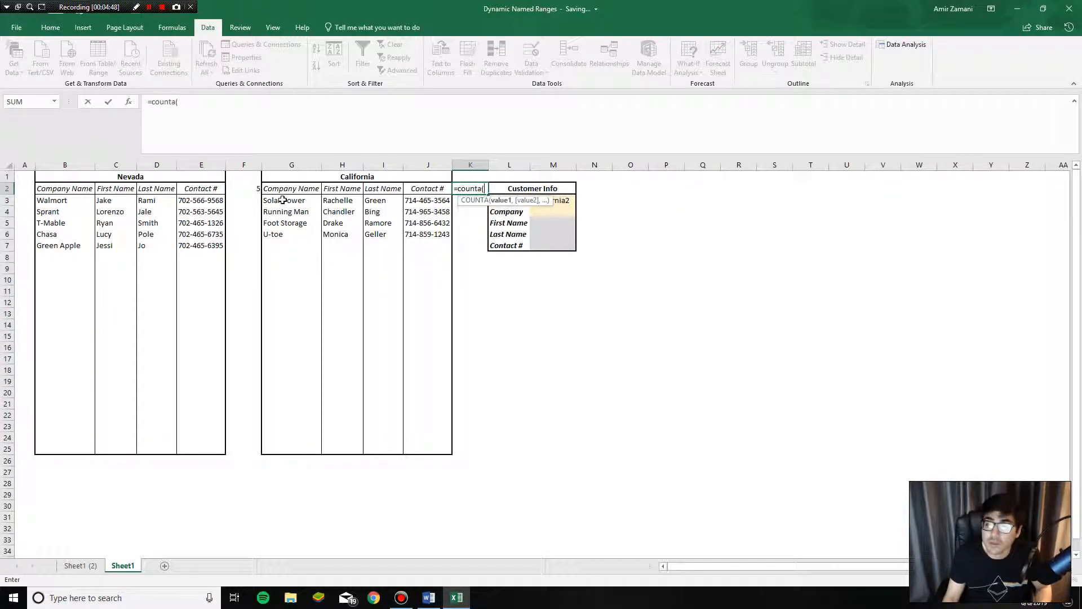
{"action": "left_click_drag", "start_coordinate": [283, 200], "coordinate": [303, 445]}
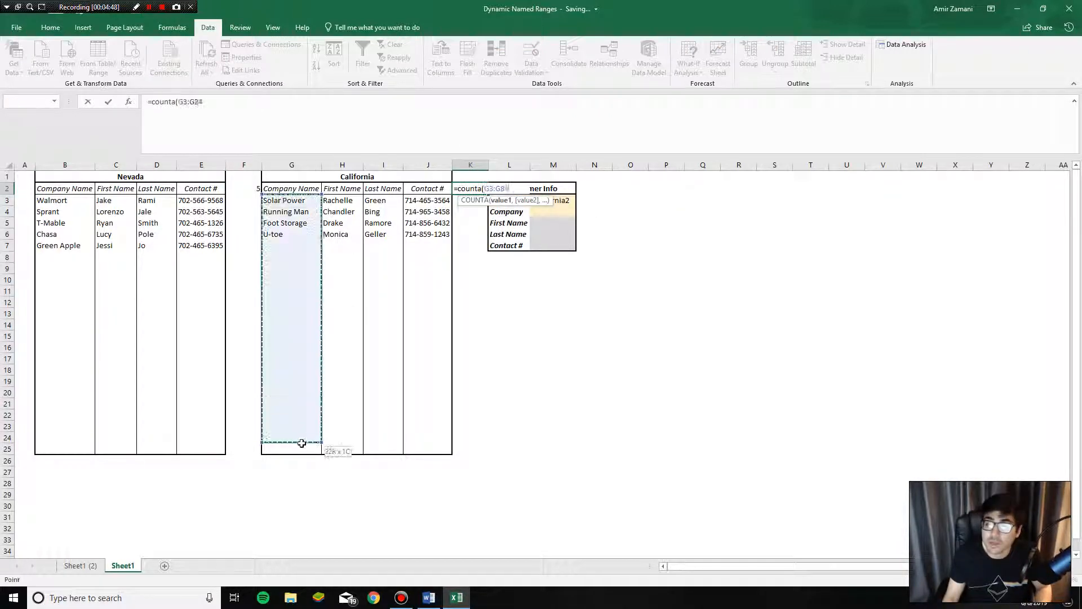
{"action": "key", "text": "Return"}
{"action": "left_click", "coordinate": [470, 188]}
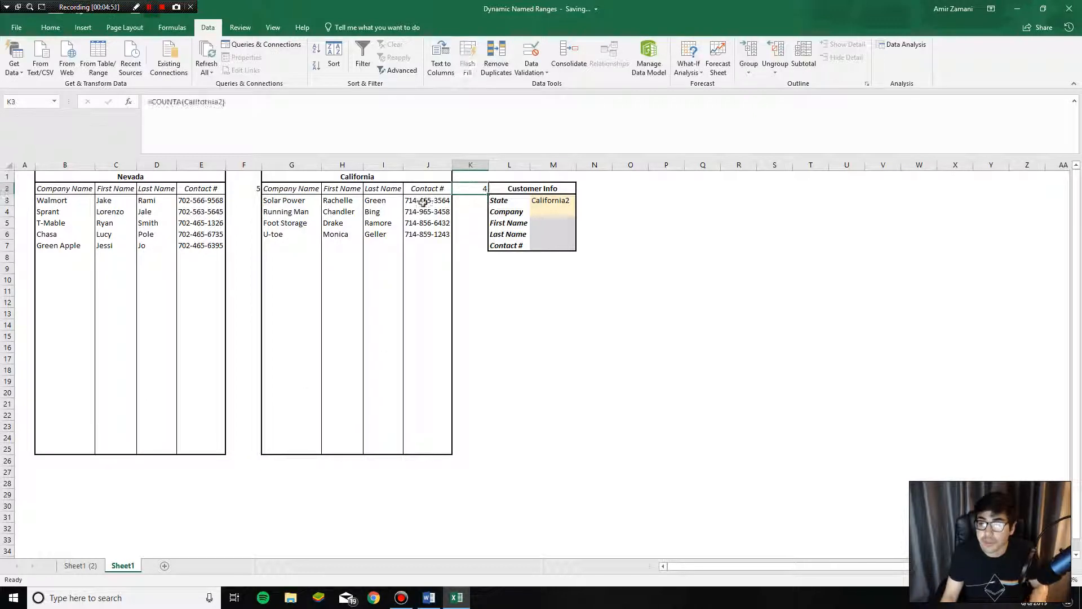
{"action": "left_click_drag", "start_coordinate": [285, 200], "coordinate": [308, 453]}
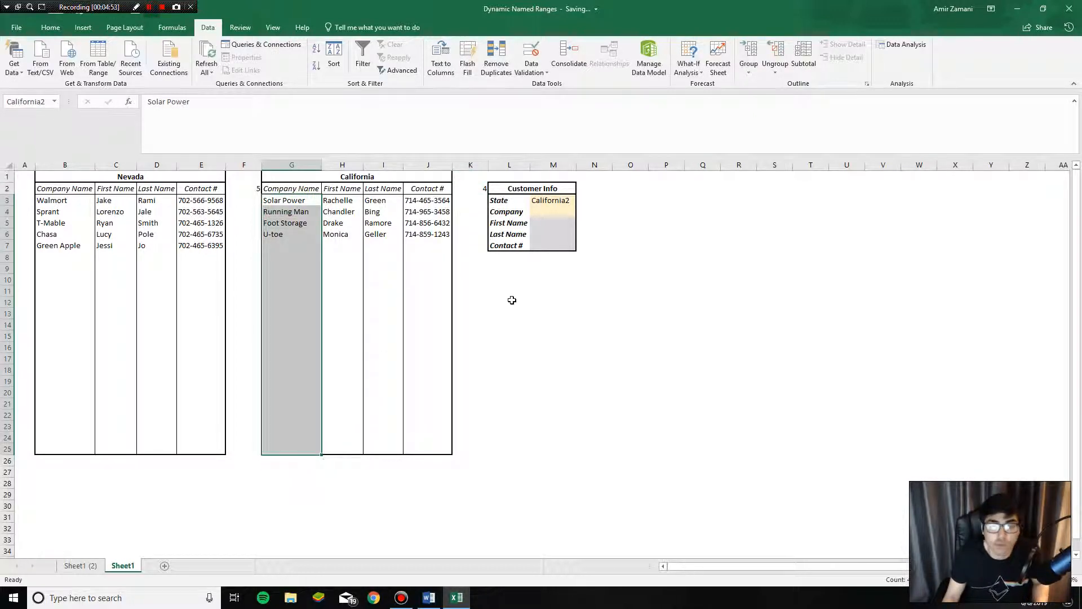
{"action": "left_click", "coordinate": [478, 192]}
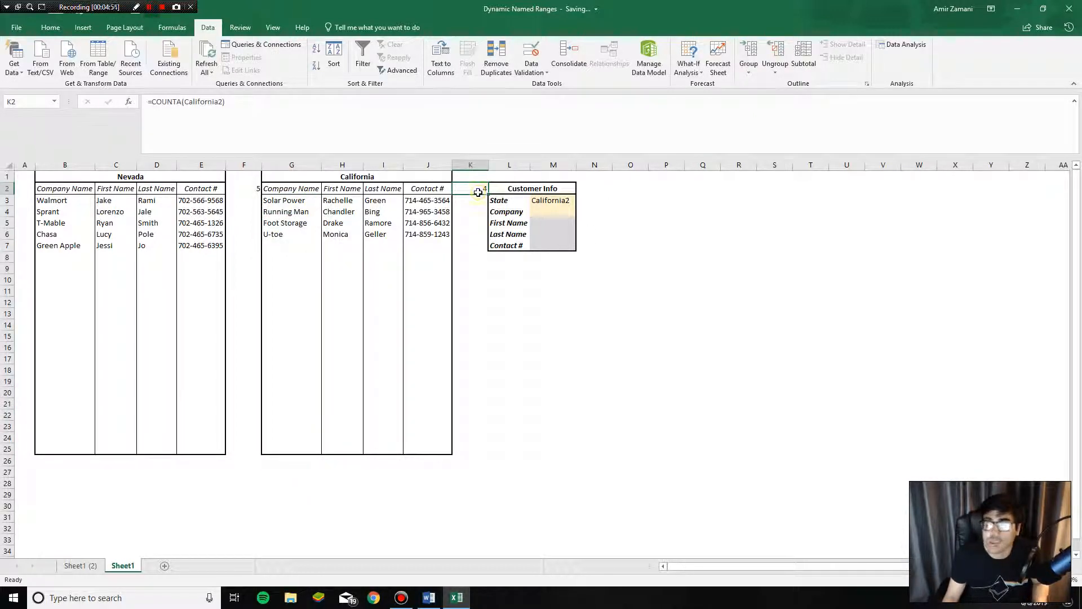
- Begin an IF formula in N2 that will test the state chosen in M3
{"action": "left_click", "coordinate": [599, 186]}
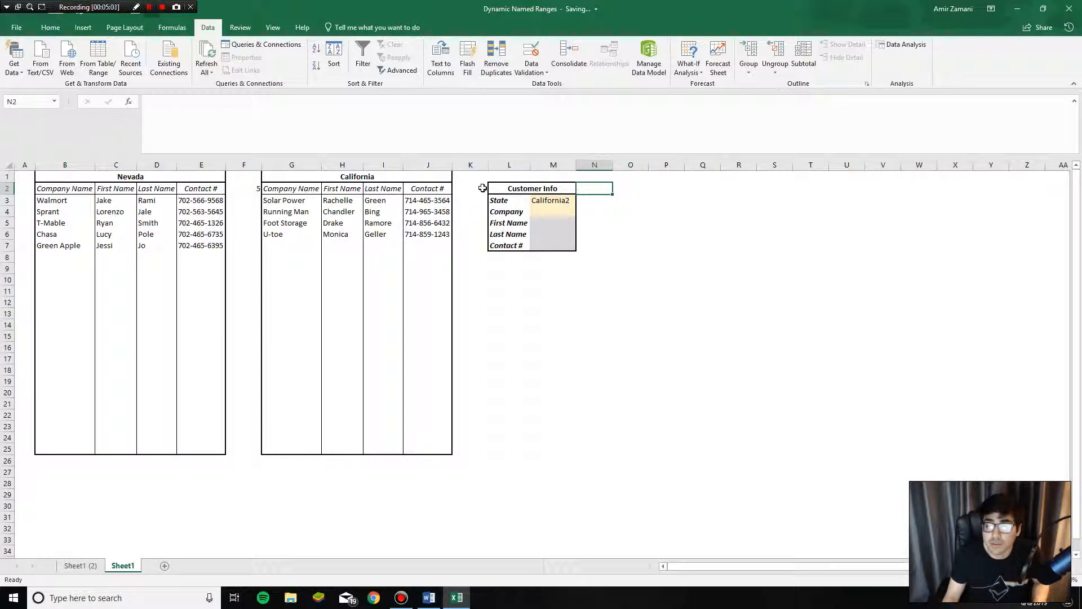
{"action": "left_click", "coordinate": [540, 199]}
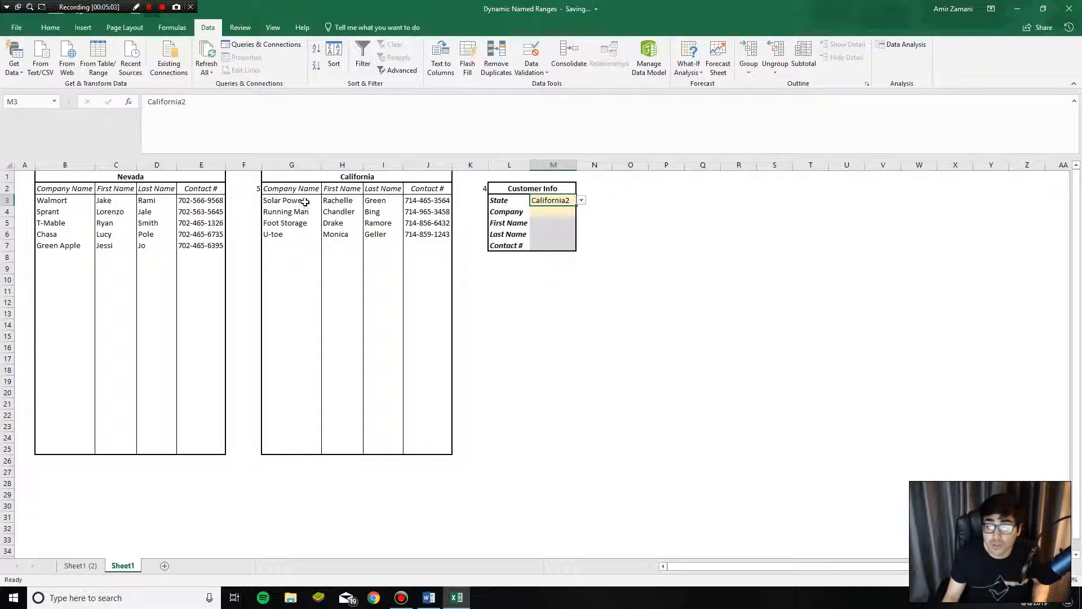
{"action": "left_click", "coordinate": [468, 189]}
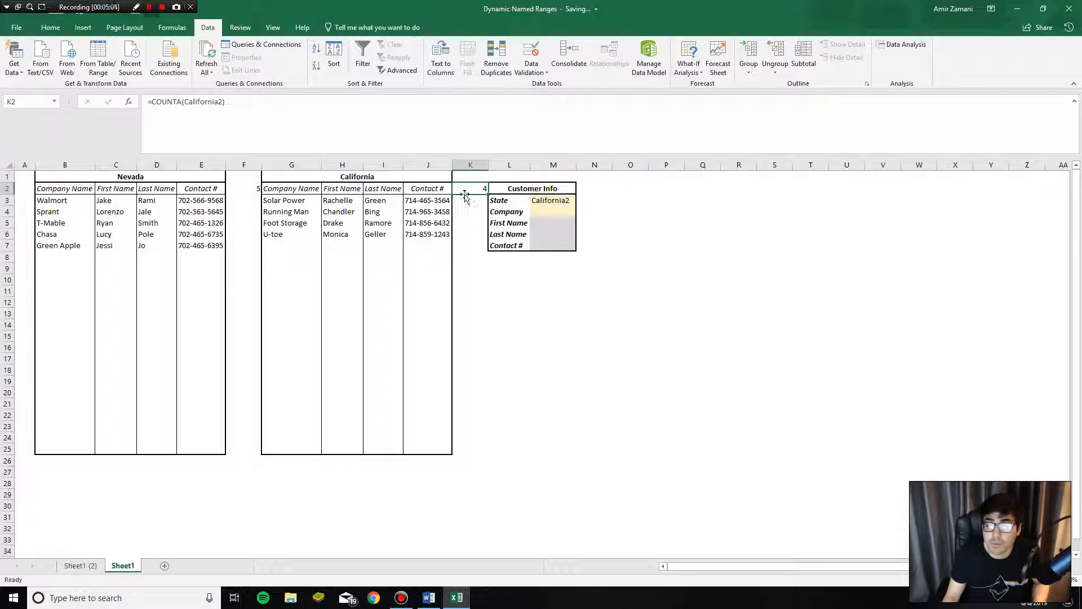
{"action": "left_click", "coordinate": [590, 189]}
{"action": "type", "text": "=if("}
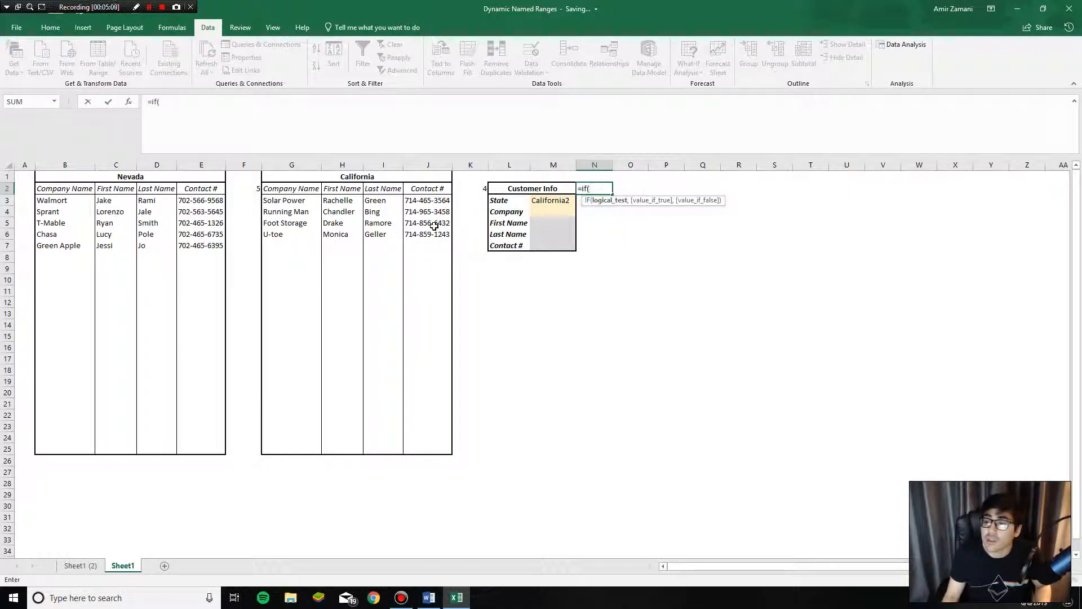
- Complete N2 as =IF(M3='California2',K2,IF(M3='Nevada2',F2)) across two lines
{"action": "left_click", "coordinate": [554, 203]}
{"action": "type", "text": "="}
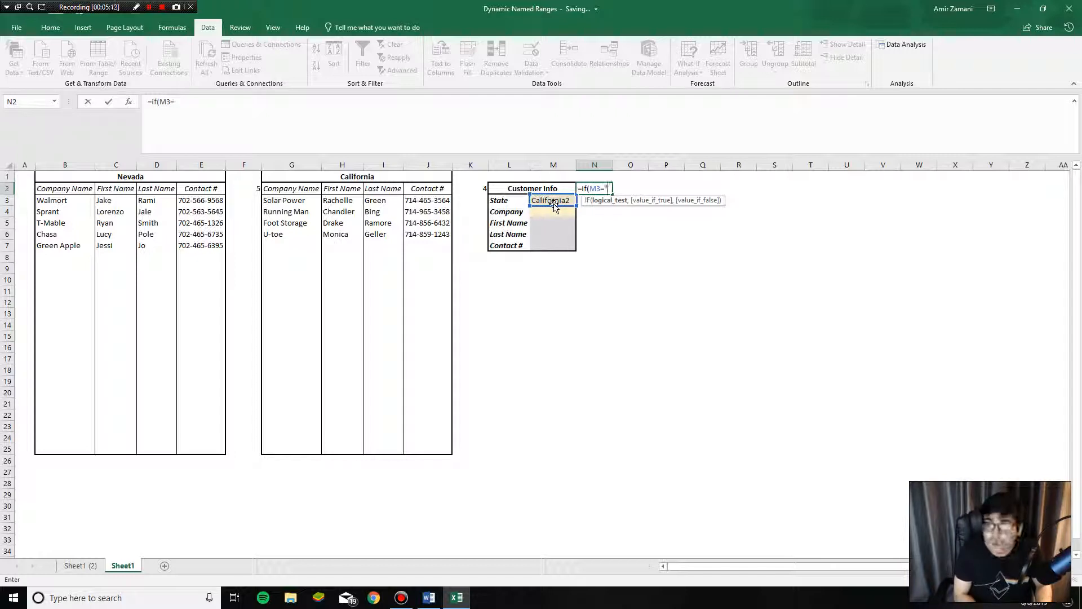
{"action": "type", "text": "\"California2"}
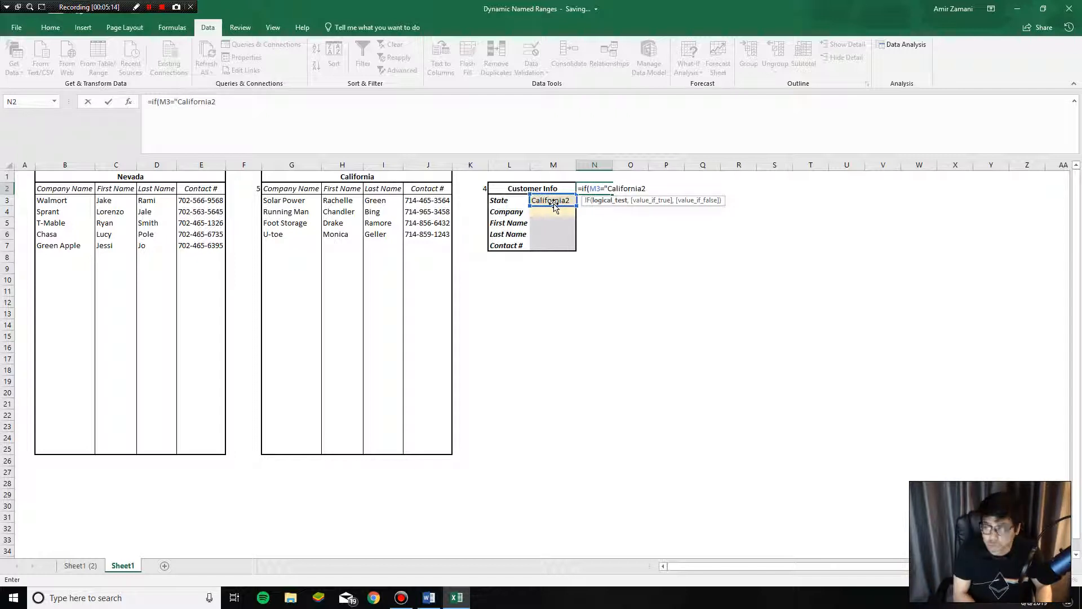
{"action": "type", "text": "\","}
{"action": "left_click", "coordinate": [478, 188]}
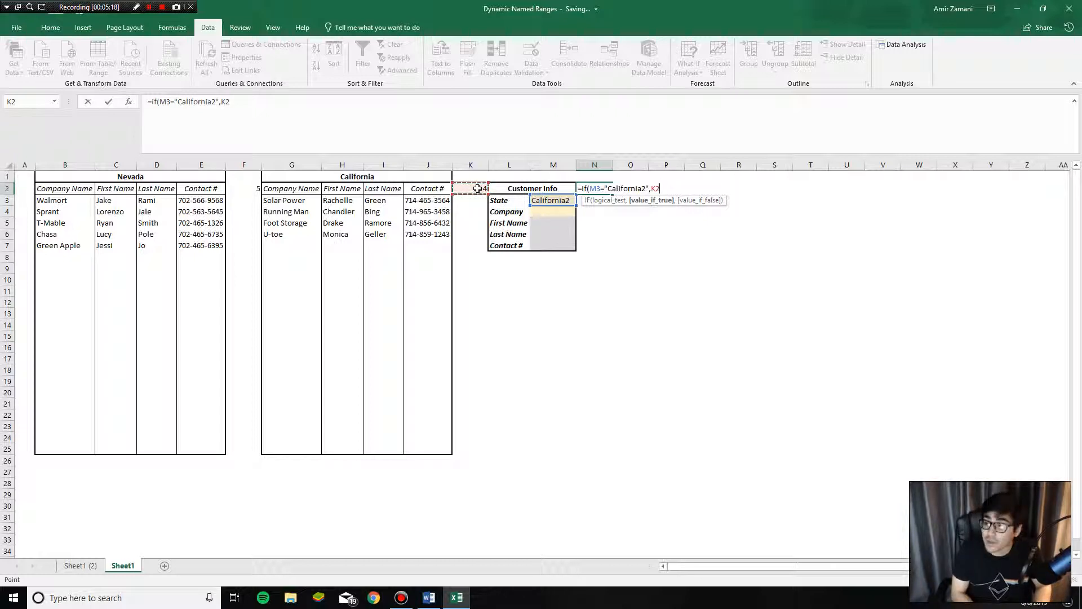
{"action": "type", "text": ","}
{"action": "key", "text": "alt+Return"}
{"action": "type", "text": "if("}
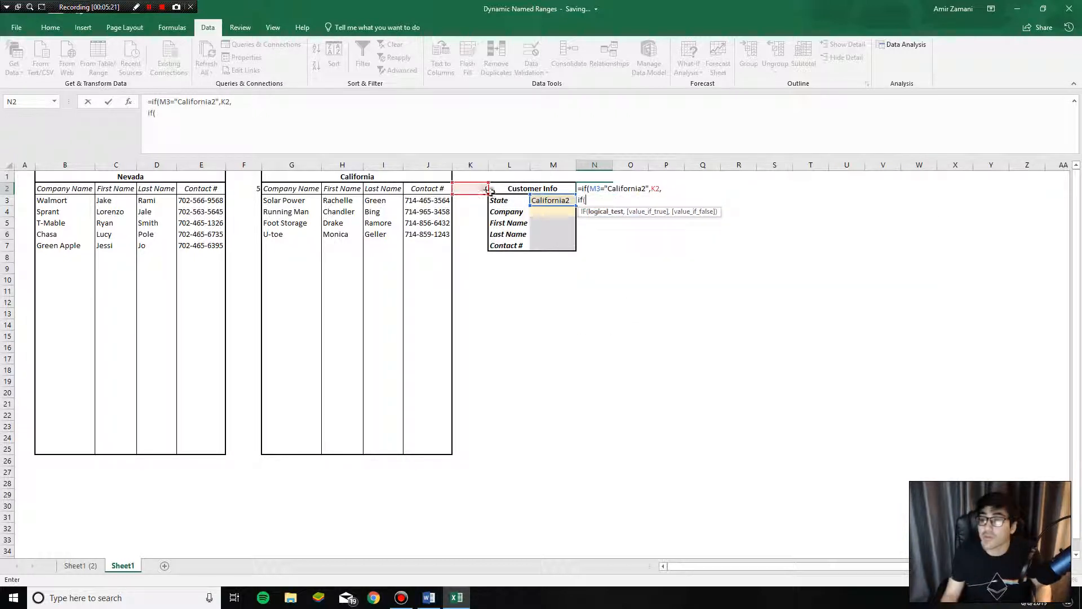
{"action": "left_click", "coordinate": [543, 202]}
{"action": "type", "text": "=\"Nevada2\","}
{"action": "left_click", "coordinate": [251, 187]}
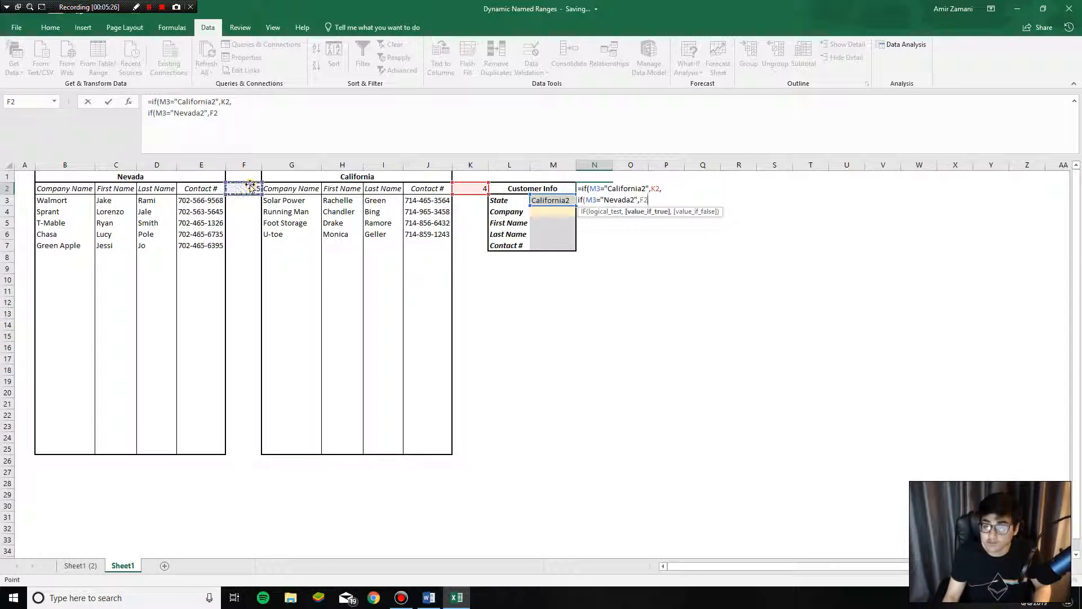
{"action": "type", "text": ")"}
{"action": "key", "text": "Return"}
{"action": "key", "text": "Return"}
- Switch M3 to Nevada2 and confirm N2's formula returns 5
{"action": "double_click", "coordinate": [609, 188]}
{"action": "key", "text": "Escape"}
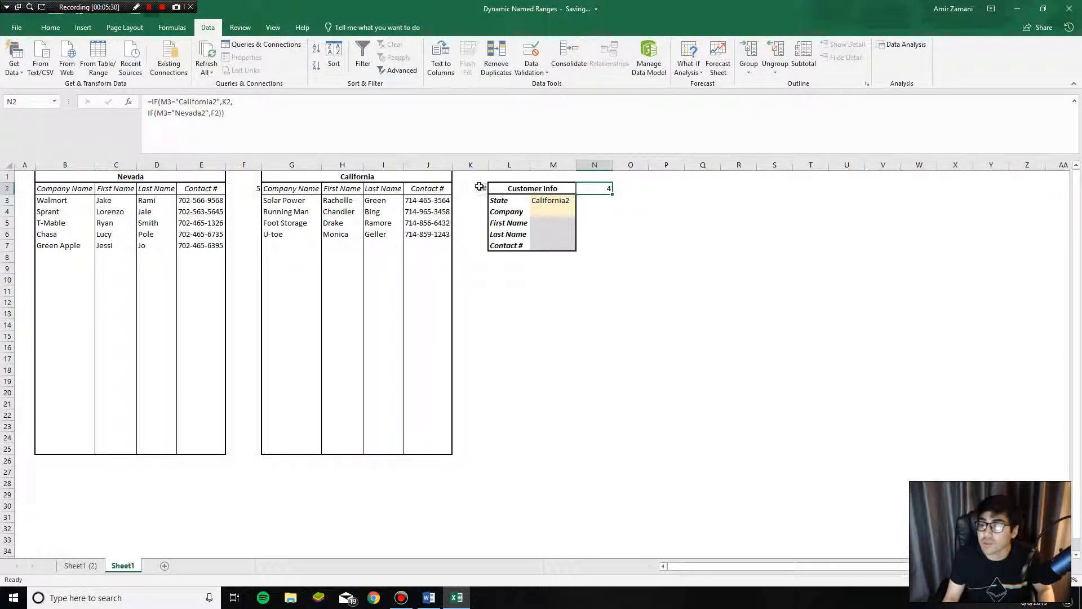
{"action": "left_click", "coordinate": [539, 198]}
{"action": "left_click", "coordinate": [581, 200]}
{"action": "left_click", "coordinate": [544, 218]}
{"action": "left_click_drag", "start_coordinate": [598, 201], "coordinate": [602, 192]}
{"action": "left_click", "coordinate": [251, 189]}
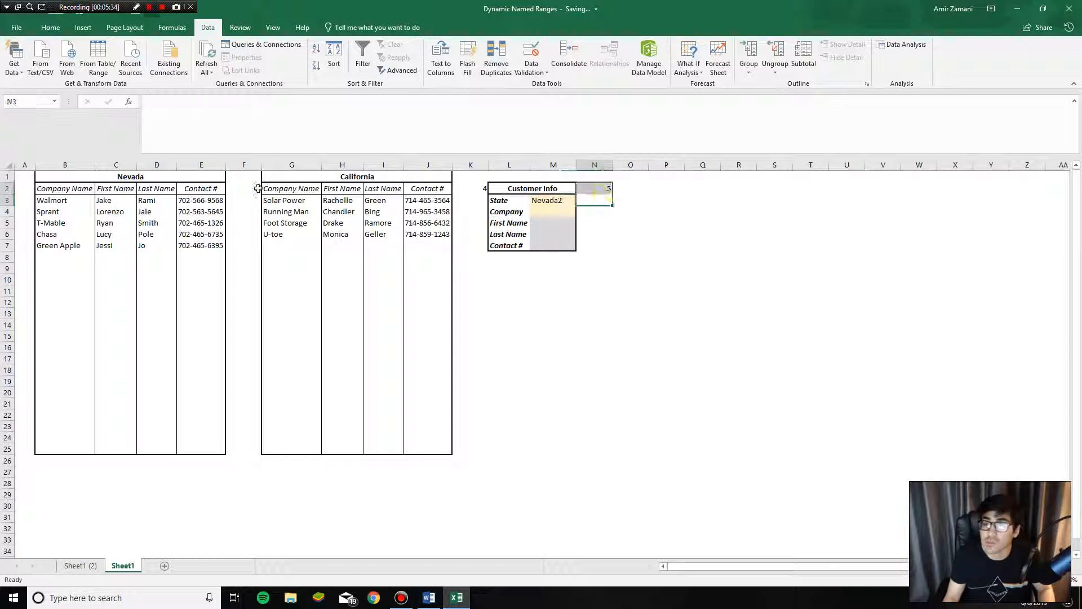
{"action": "left_click", "coordinate": [551, 209]}
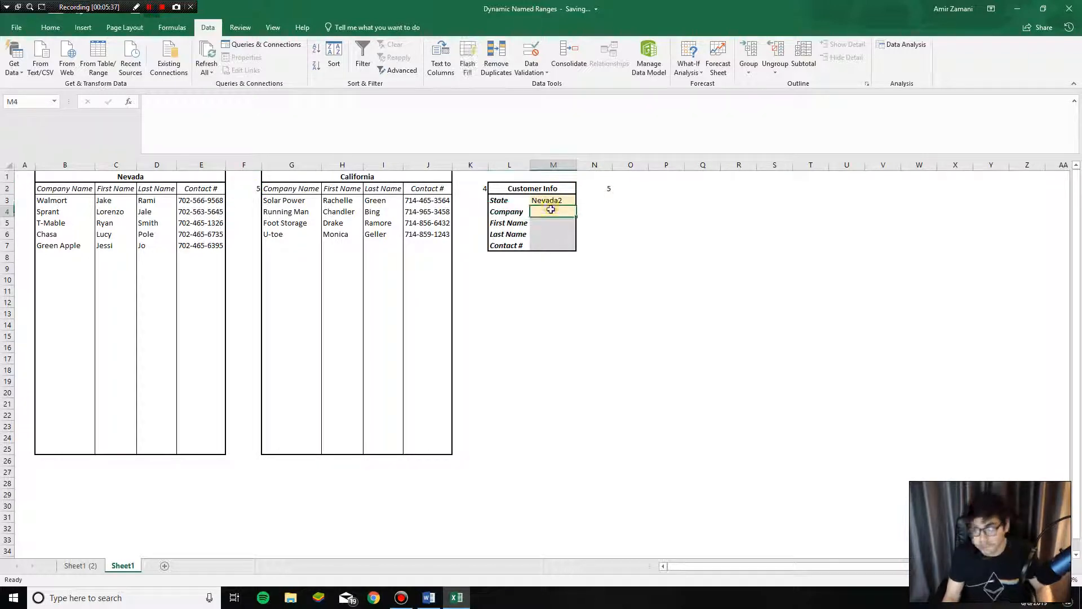
{"action": "left_click", "coordinate": [604, 189]}
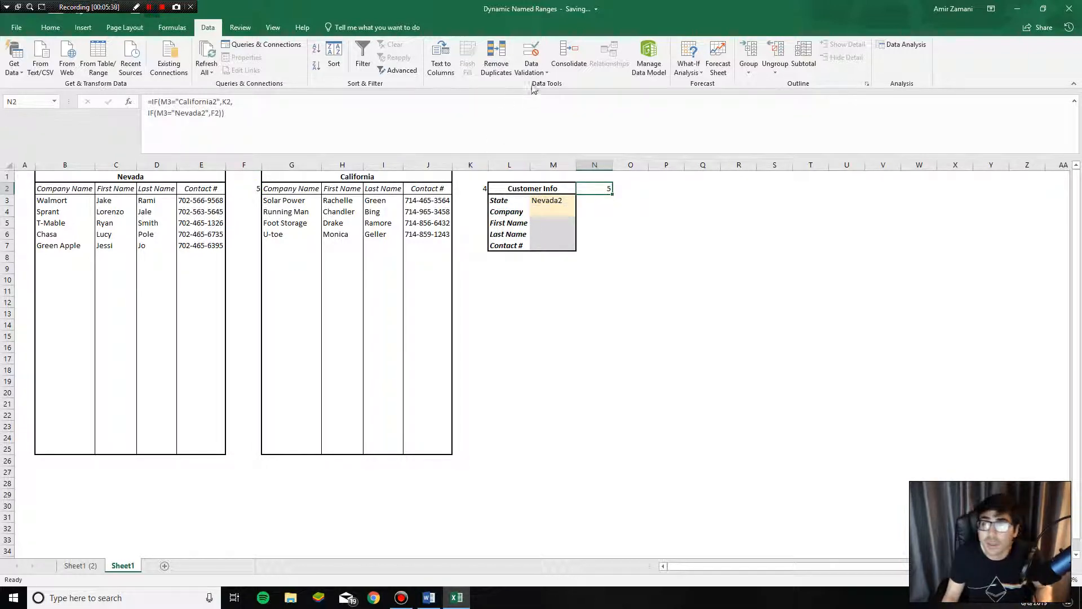
- Glance at the Word window, then return to the sheet and select Company cell M4
{"action": "left_click", "coordinate": [428, 597]}
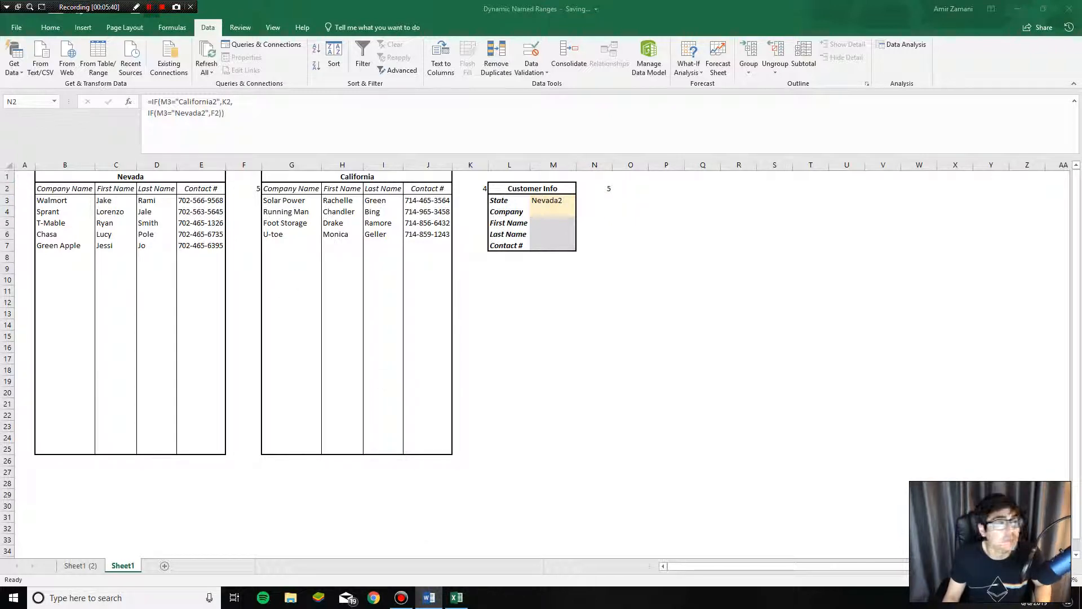
{"action": "left_click", "coordinate": [456, 598]}
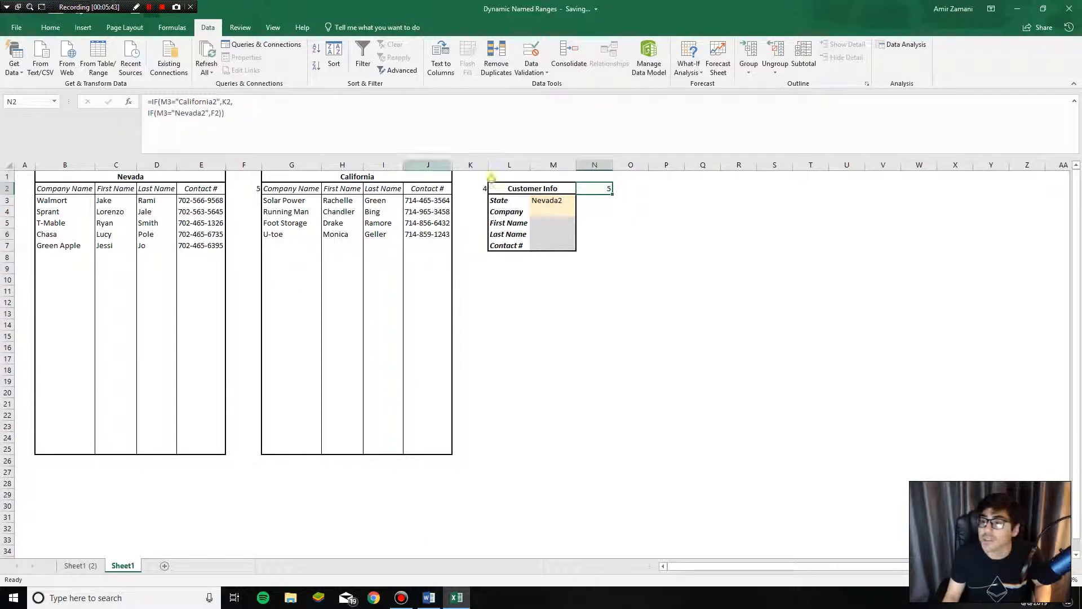
{"action": "left_click", "coordinate": [544, 201]}
{"action": "left_click", "coordinate": [545, 213]}
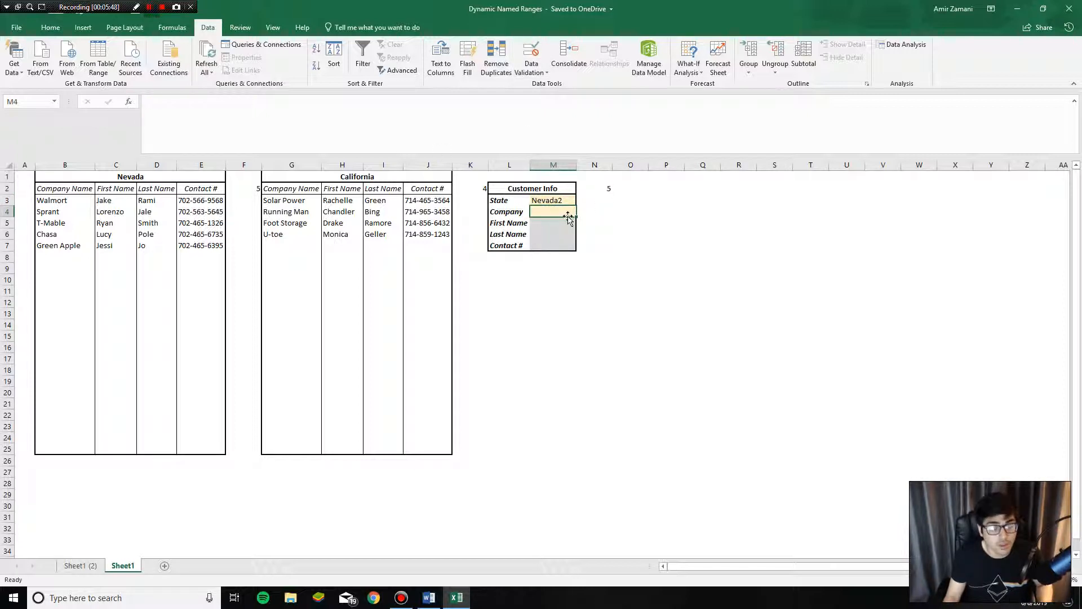
- Set M4's data validation to List and paste an OFFSET/INDIRECT source formula
{"action": "left_click", "coordinate": [531, 71]}
{"action": "left_click", "coordinate": [556, 96]}
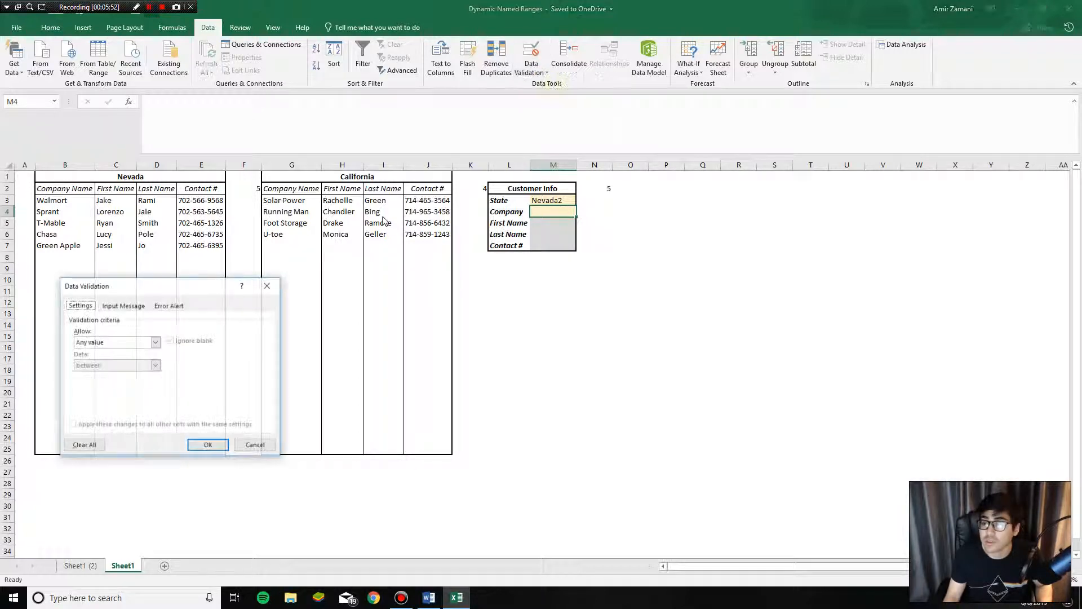
{"action": "left_click", "coordinate": [111, 342]}
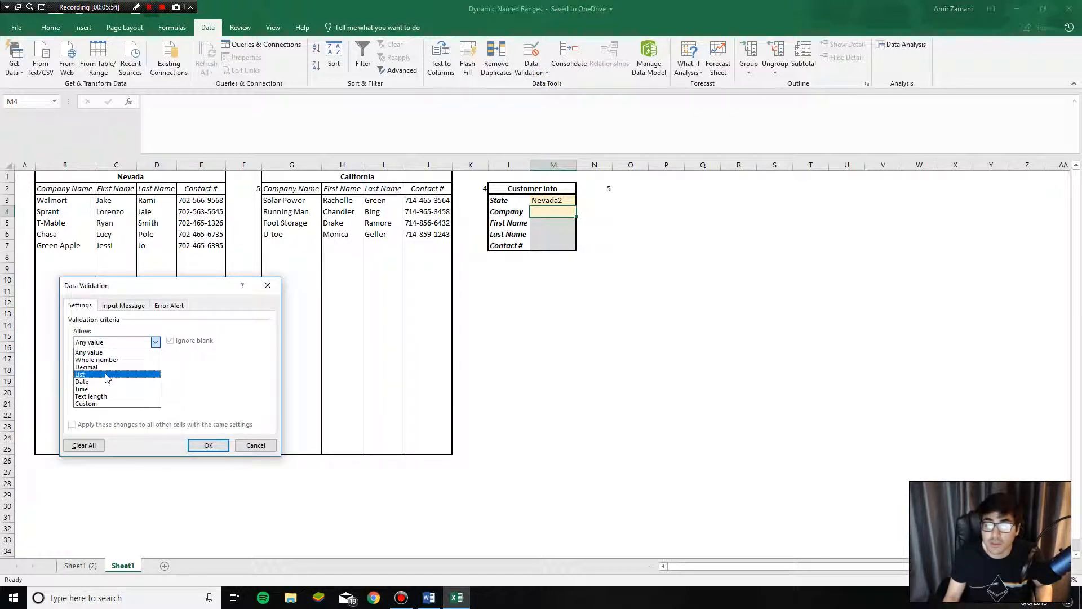
{"action": "left_click", "coordinate": [111, 376]}
{"action": "left_click_drag", "start_coordinate": [133, 291], "coordinate": [152, 233]}
{"action": "left_click", "coordinate": [134, 329]}
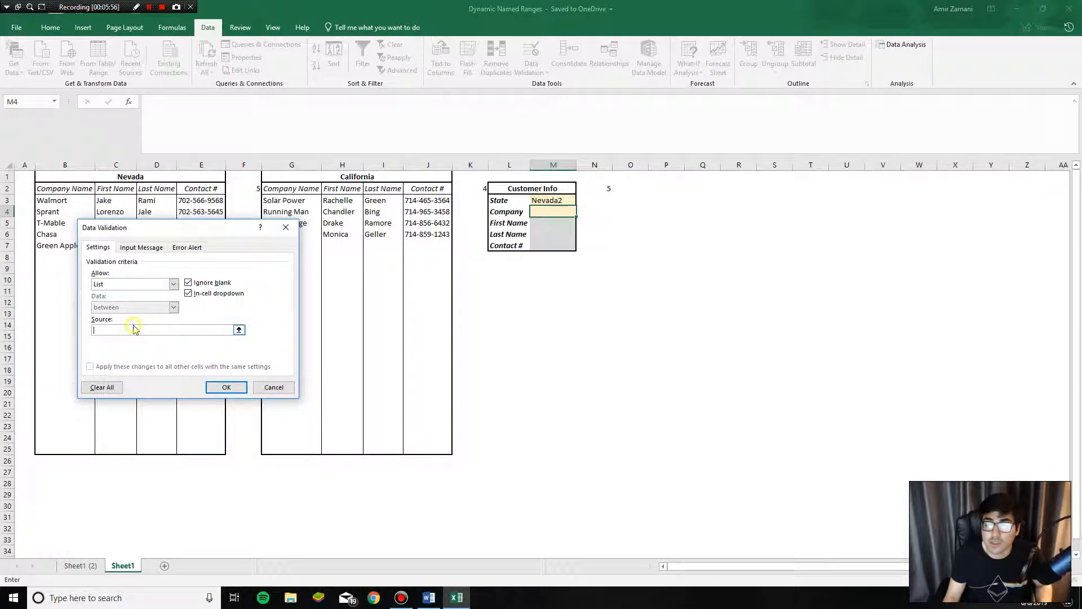
{"action": "key", "text": "ctrl+v"}
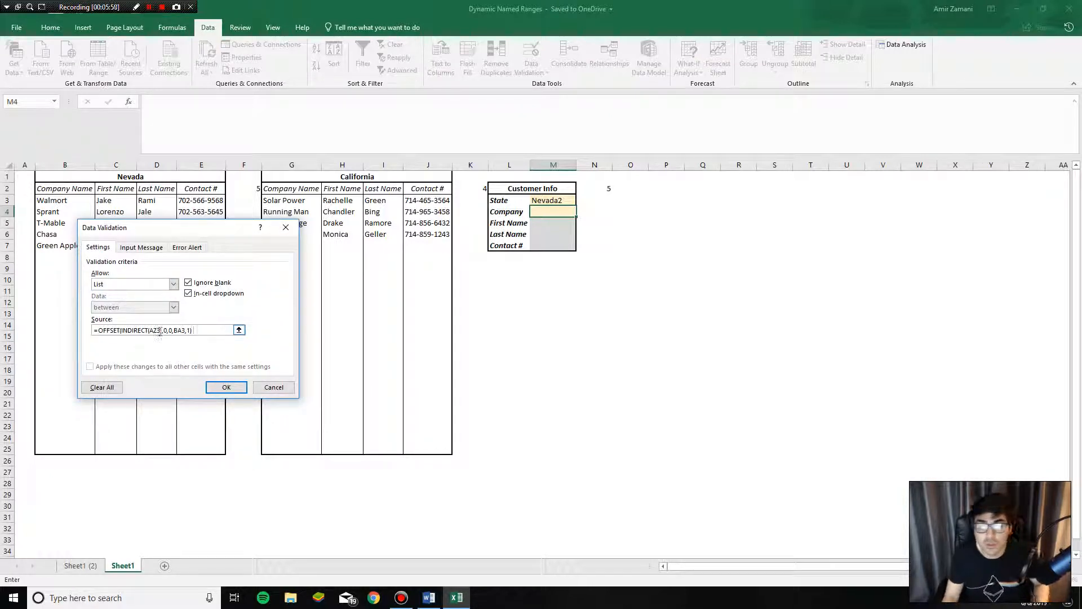
- Point the source at $M$3 and $N$2, confirm, and open M4's five-company dropdown
{"action": "left_click", "coordinate": [160, 332]}
{"action": "key", "text": "BackSpace"}
{"action": "key", "text": "BackSpace"}
{"action": "key", "text": "BackSpace"}
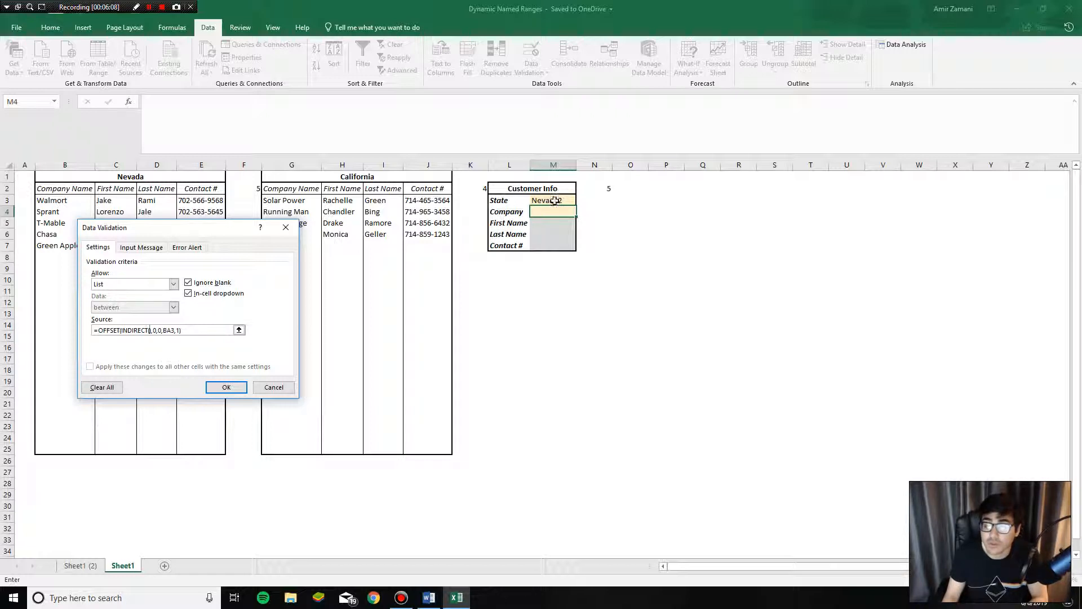
{"action": "left_click", "coordinate": [555, 202]}
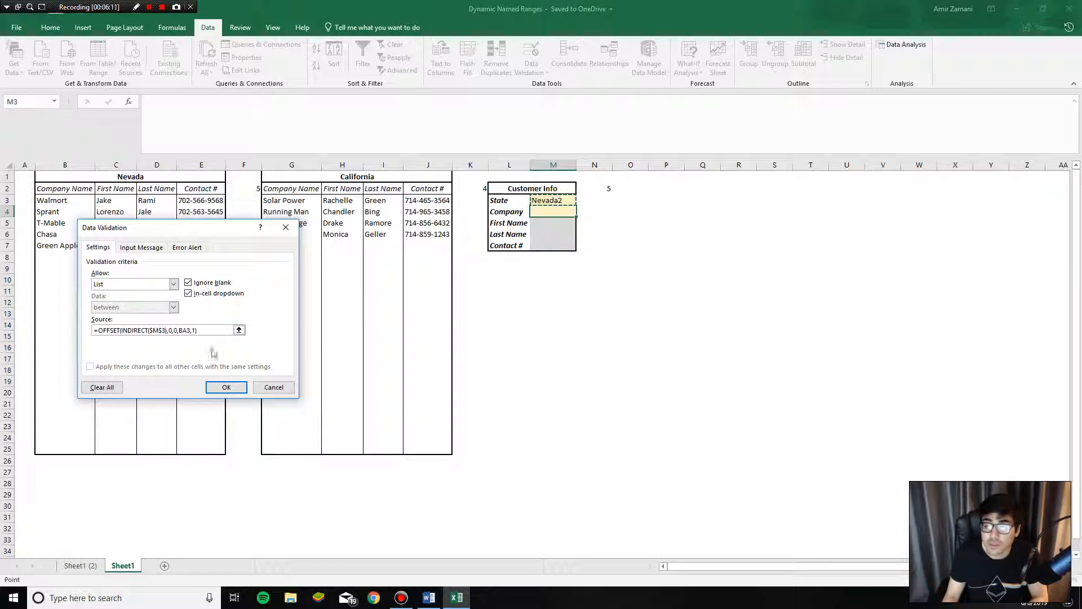
{"action": "left_click", "coordinate": [191, 332]}
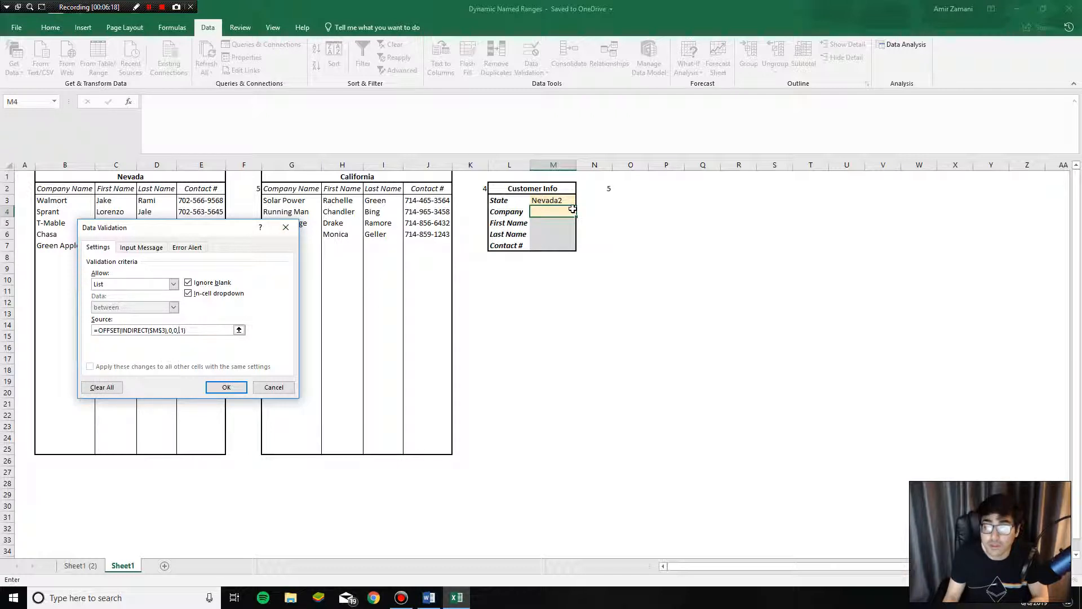
{"action": "left_click", "coordinate": [599, 189]}
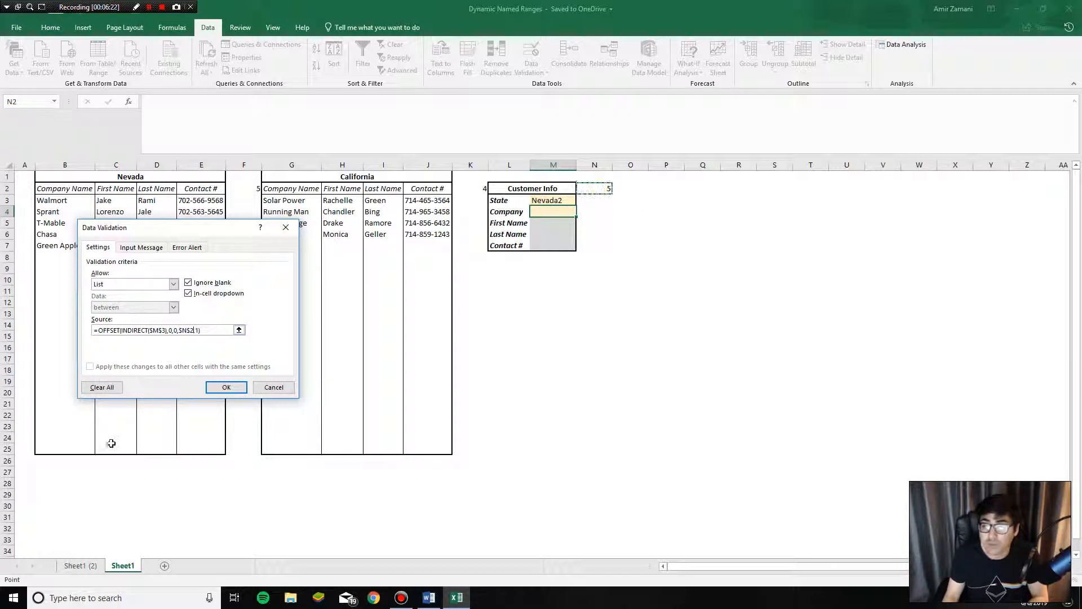
{"action": "left_click", "coordinate": [225, 387]}
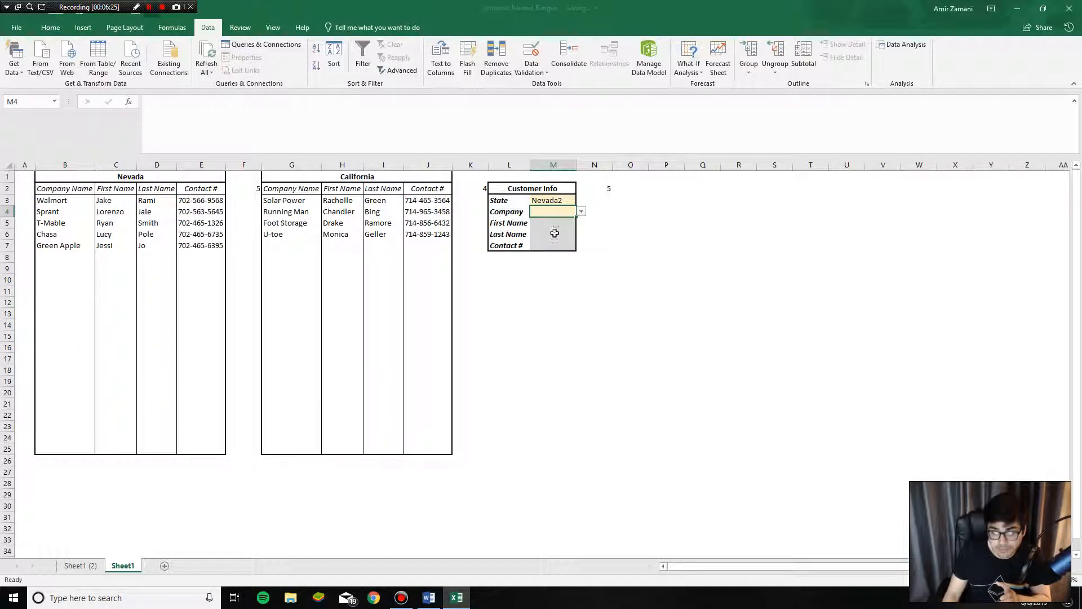
{"action": "left_click", "coordinate": [581, 211]}
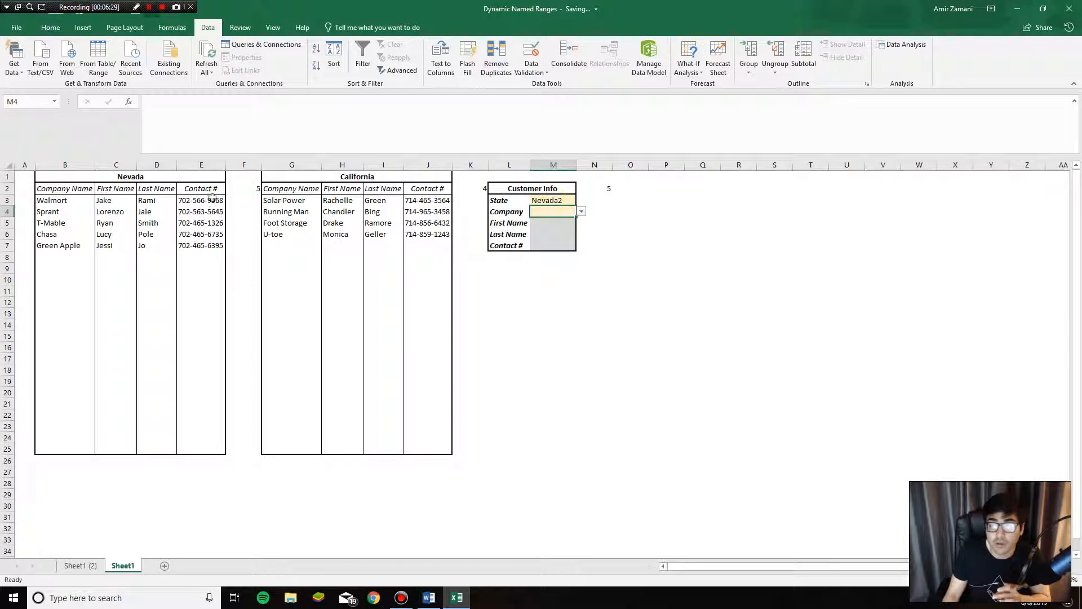
- Choose Green Apple as the company from M4's dropdown
{"action": "left_click_drag", "start_coordinate": [63, 201], "coordinate": [68, 246]}
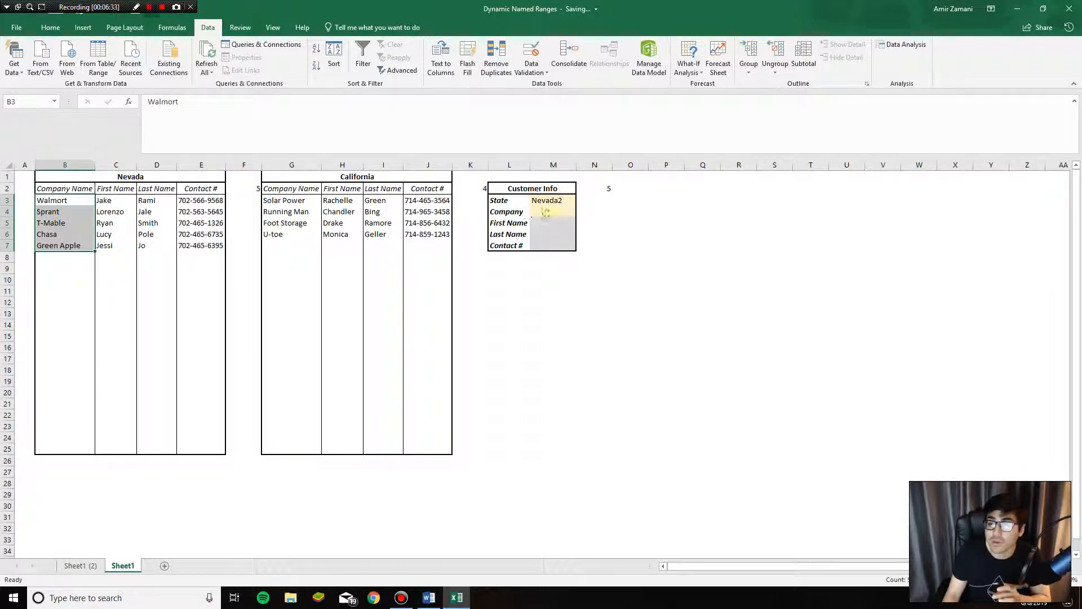
{"action": "left_click", "coordinate": [553, 212]}
{"action": "left_click", "coordinate": [581, 212]}
{"action": "left_click", "coordinate": [563, 250]}
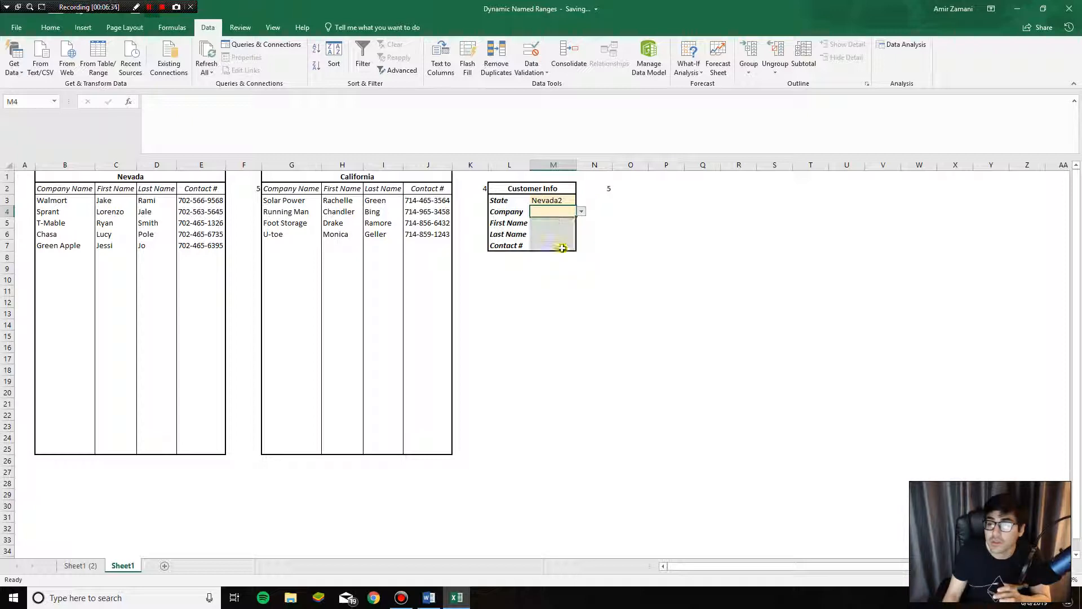
- Test the dynamic list by adding Logan in B8, checking M4's dropdown, then undoing it
{"action": "left_click", "coordinate": [56, 257]}
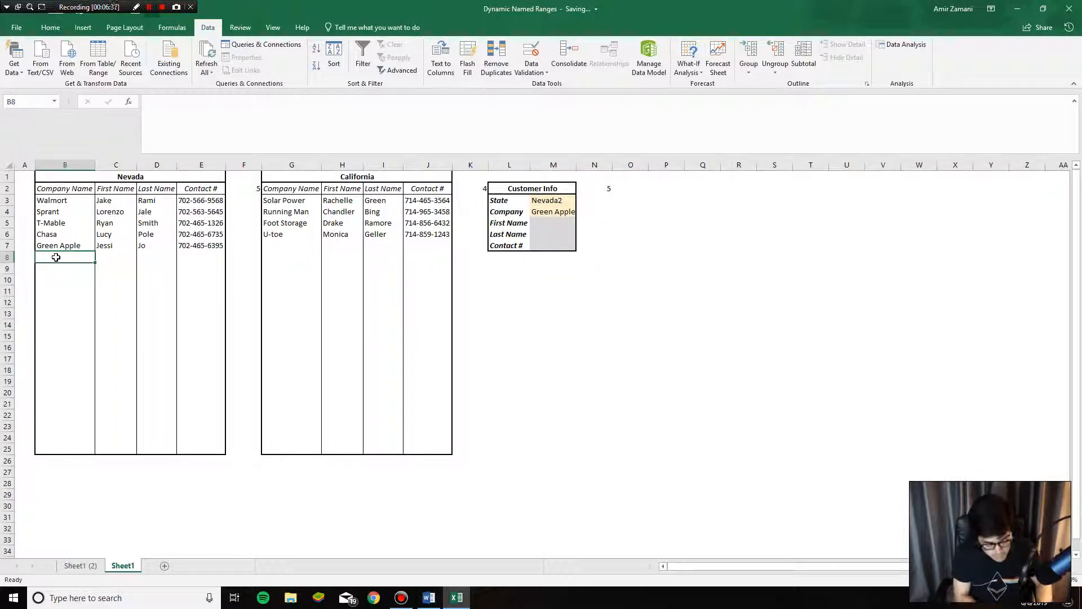
{"action": "type", "text": "Logan"}
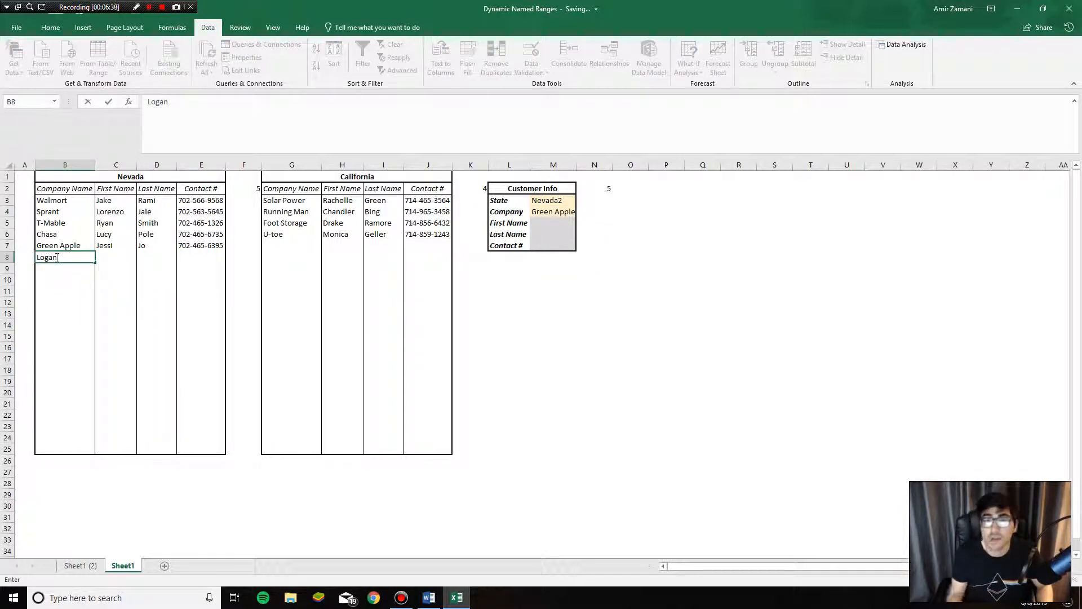
{"action": "key", "text": "Tab"}
{"action": "left_click", "coordinate": [572, 213]}
{"action": "left_click", "coordinate": [582, 212]}
{"action": "left_click", "coordinate": [554, 258]}
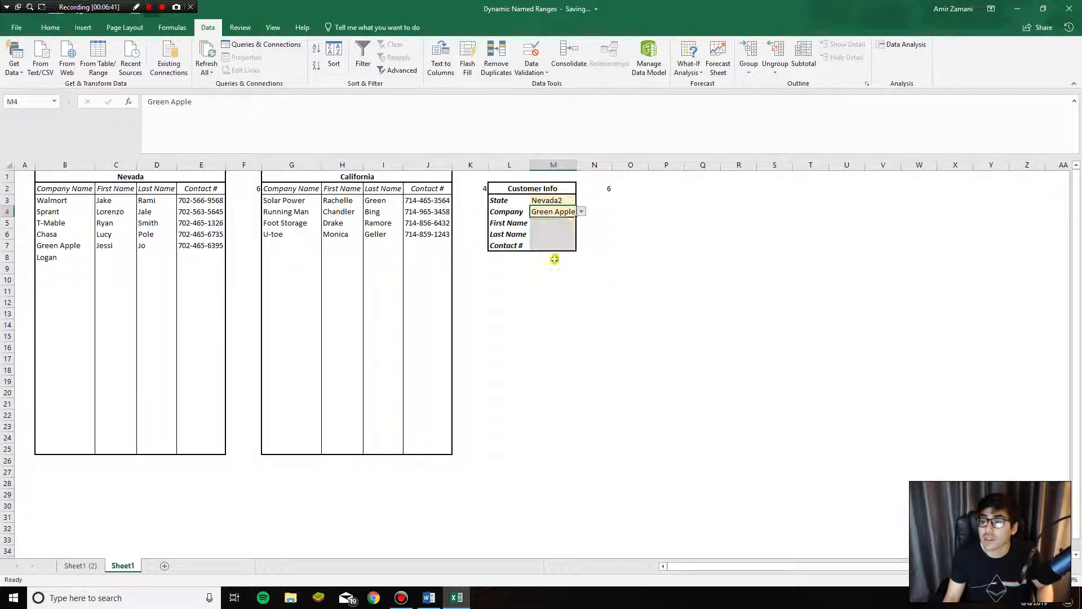
{"action": "left_click", "coordinate": [77, 262]}
{"action": "key", "text": "ctrl+z"}
{"action": "key", "text": "ctrl+z"}
- Review M4 and the California name and contact columns, ending on First Name cell M5
{"action": "left_click", "coordinate": [144, 281]}
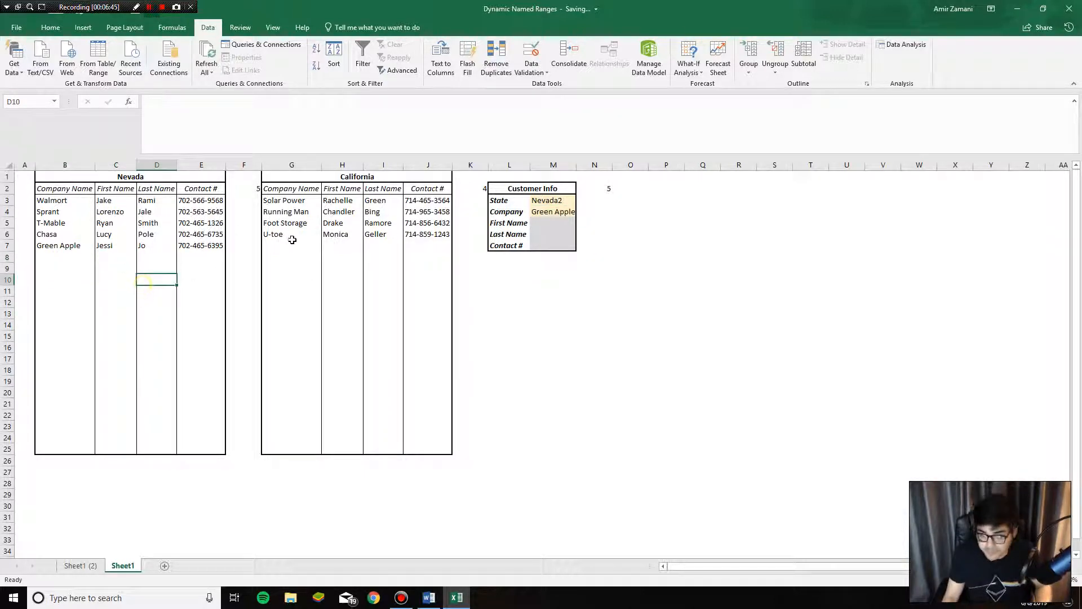
{"action": "left_click", "coordinate": [292, 241]}
{"action": "left_click", "coordinate": [549, 220]}
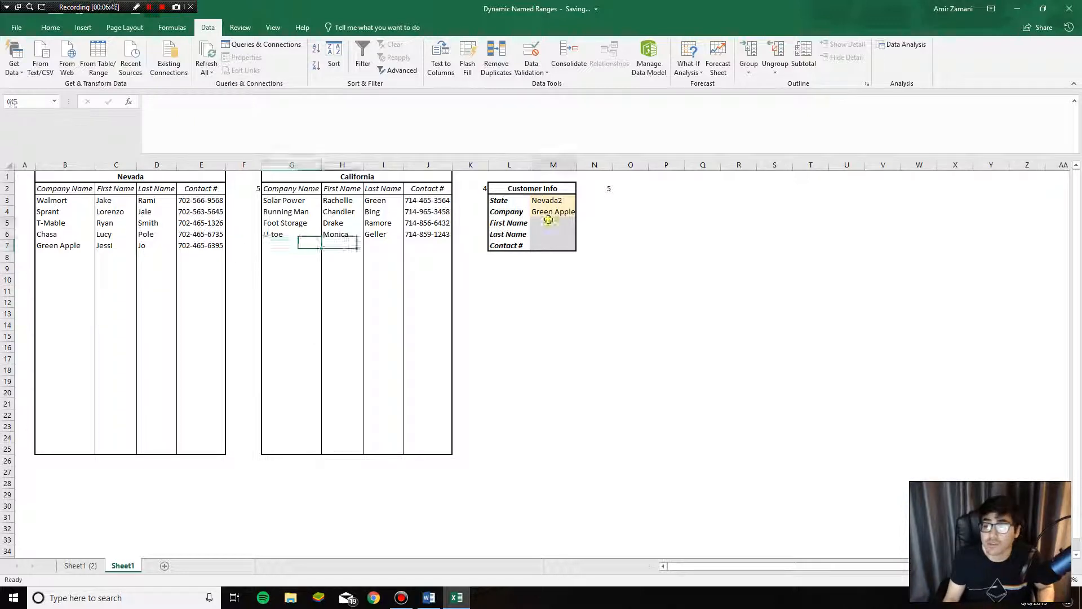
{"action": "left_click", "coordinate": [554, 213]}
{"action": "left_click", "coordinate": [553, 221]}
{"action": "left_click", "coordinate": [554, 211]}
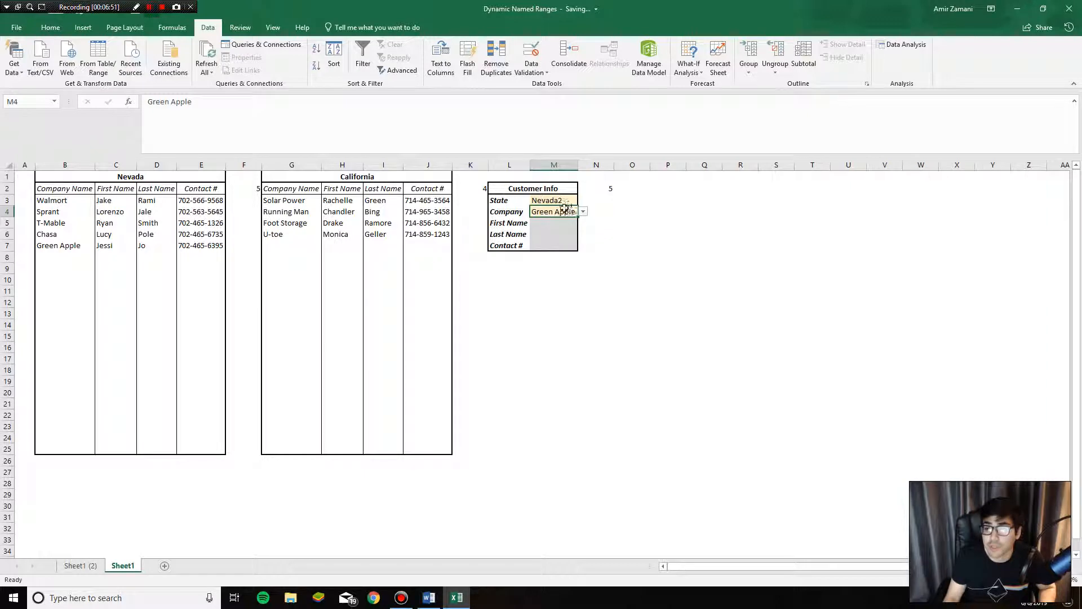
{"action": "left_click", "coordinate": [551, 222]}
{"action": "left_click_drag", "start_coordinate": [346, 201], "coordinate": [431, 234]}
{"action": "left_click", "coordinate": [554, 223]}
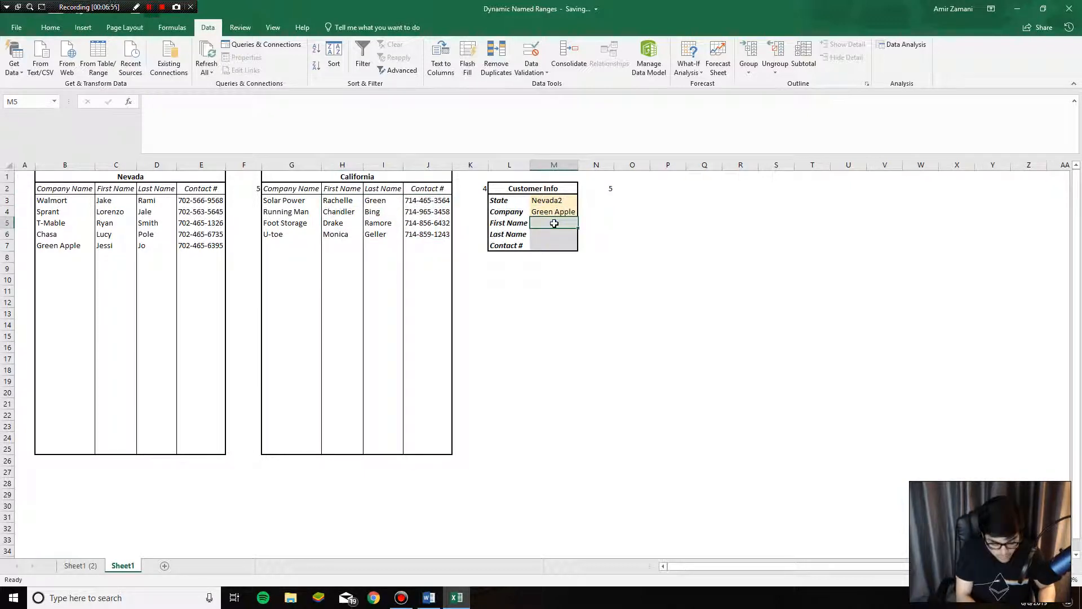
- Start M5's IF formula: when M3 is Nevada2, return VLOOKUP(M4,B:E,2,FALSE)
{"action": "type", "text": "=vlo"}
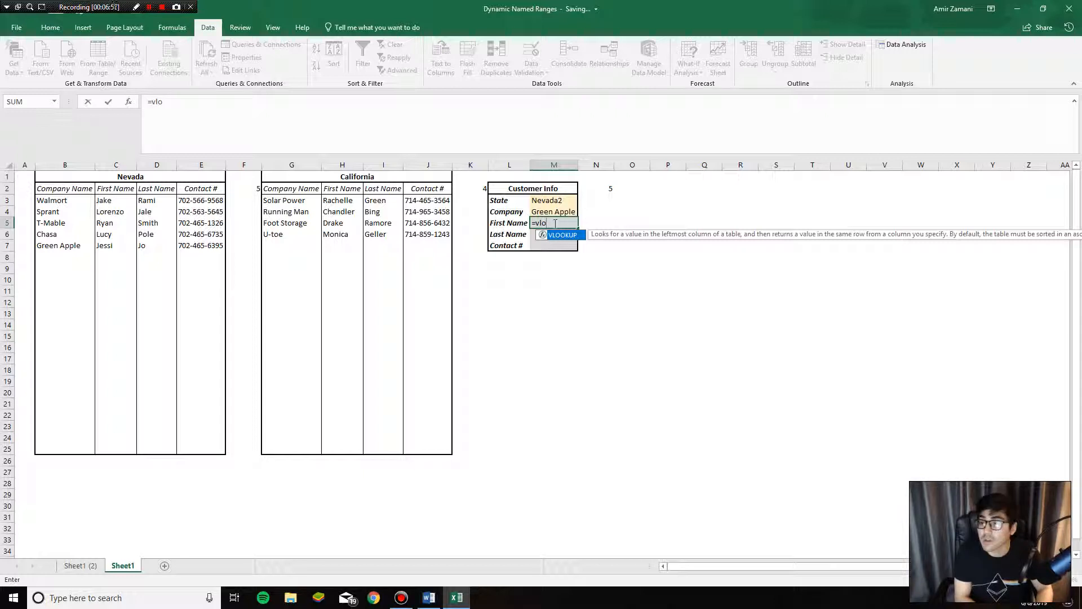
{"action": "type", "text": "okup("}
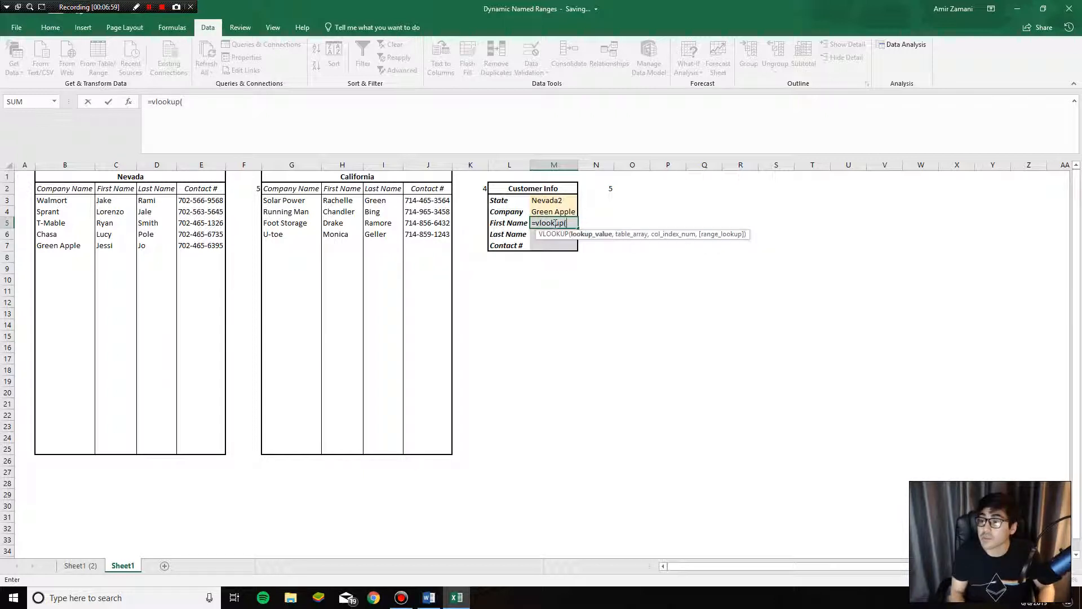
{"action": "key", "text": "Escape"}
{"action": "type", "text": "=if("}
{"action": "left_click", "coordinate": [552, 201]}
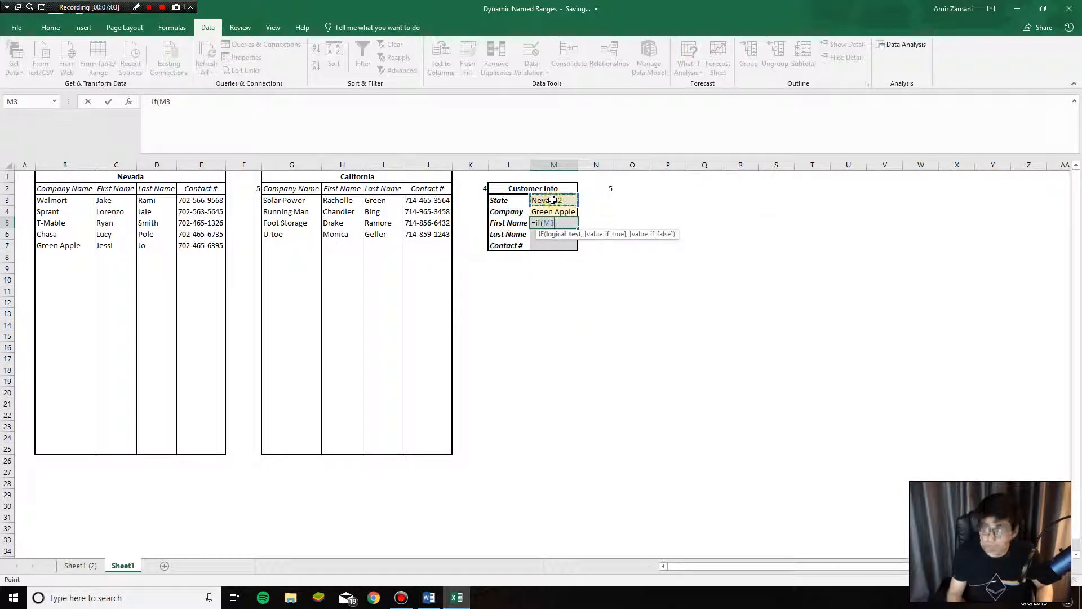
{"action": "type", "text": "=\"Nevada2"}
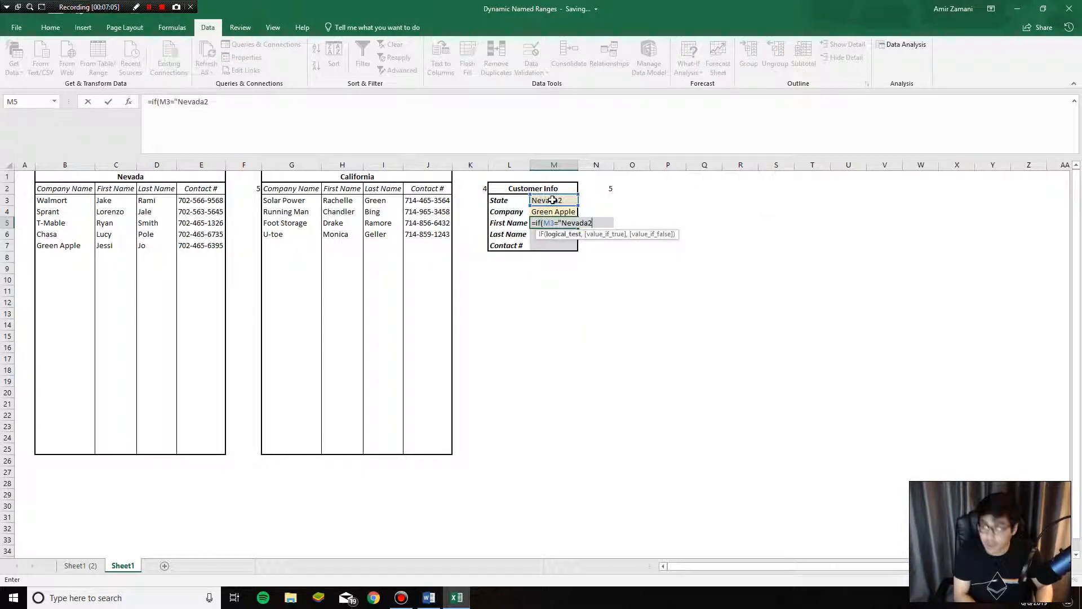
{"action": "type", "text": "\",vlookup("}
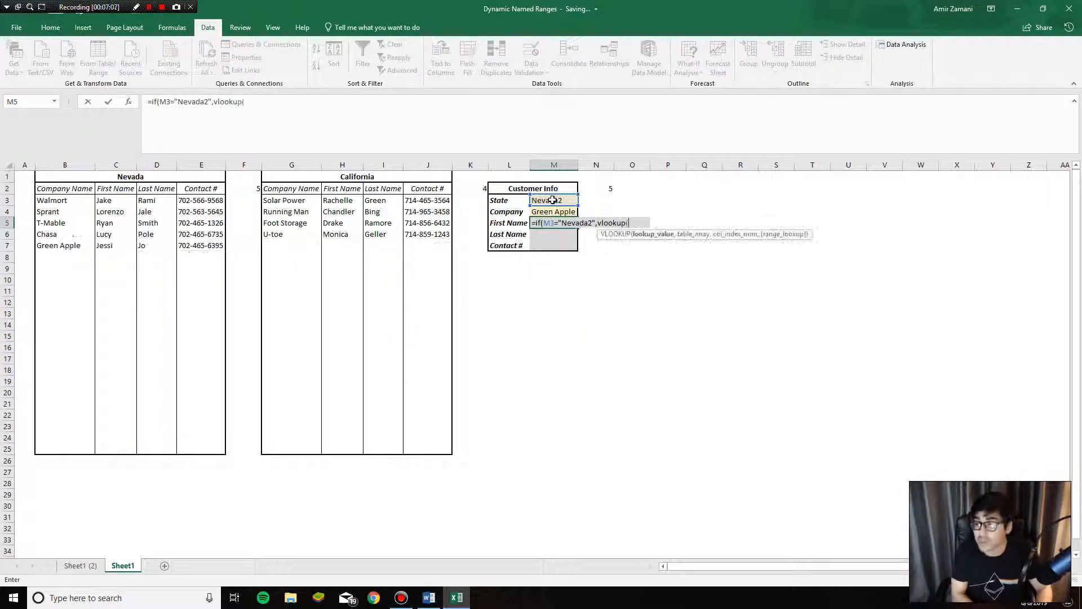
{"action": "left_click", "coordinate": [556, 212]}
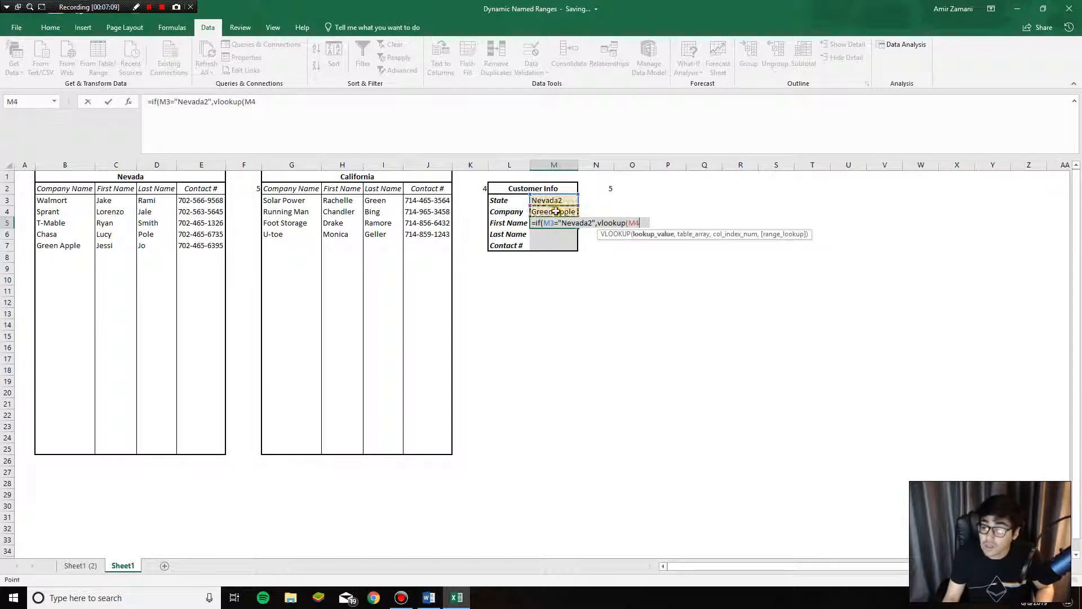
{"action": "type", "text": ","}
{"action": "left_click_drag", "start_coordinate": [65, 165], "coordinate": [209, 170]}
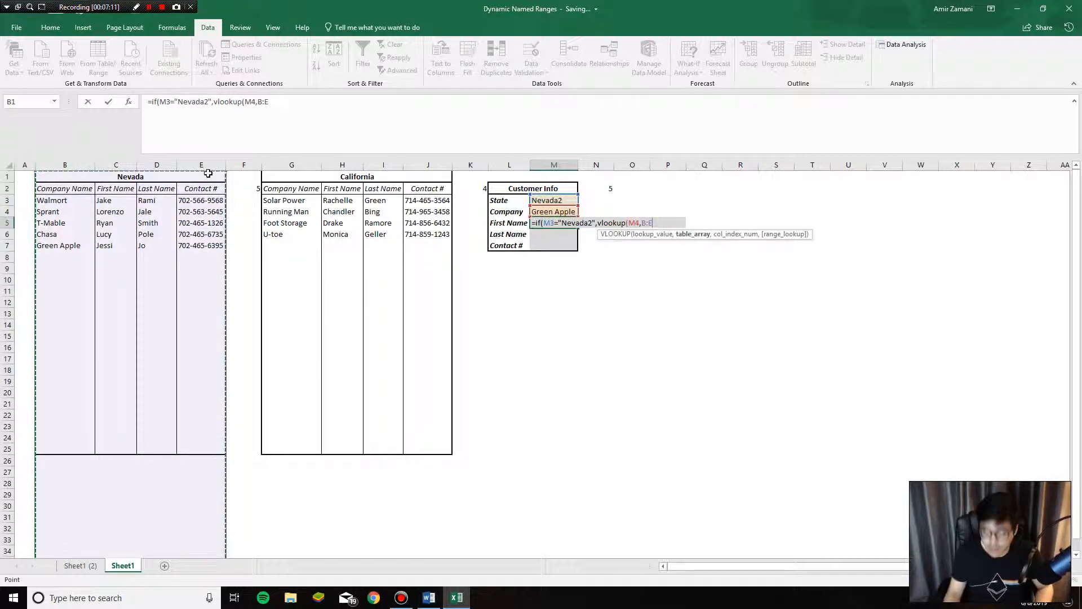
{"action": "type", "text": ",2,fa"}
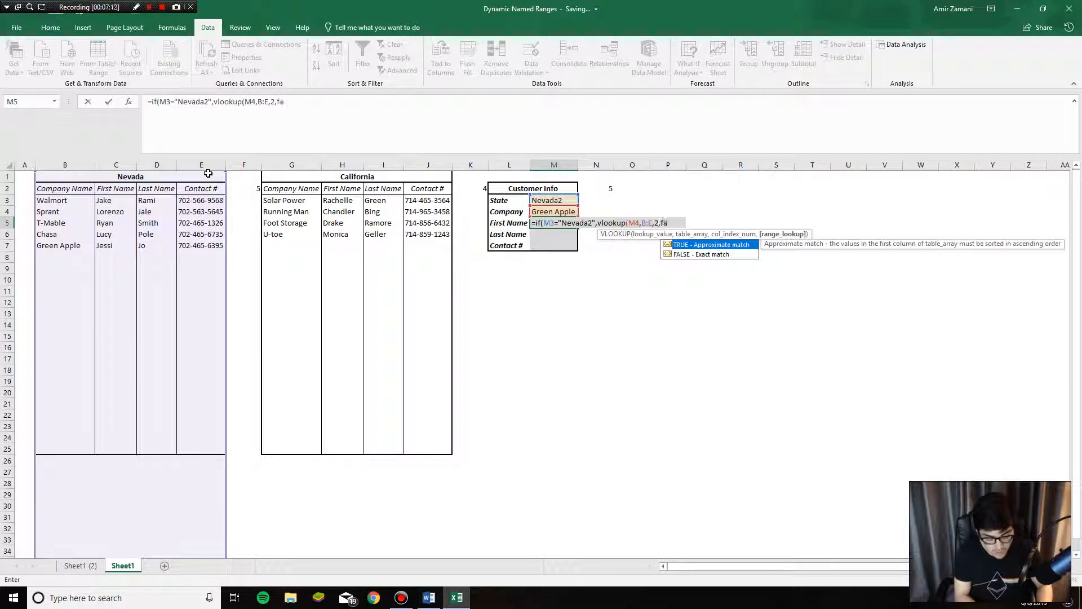
{"action": "type", "text": "lse)"}
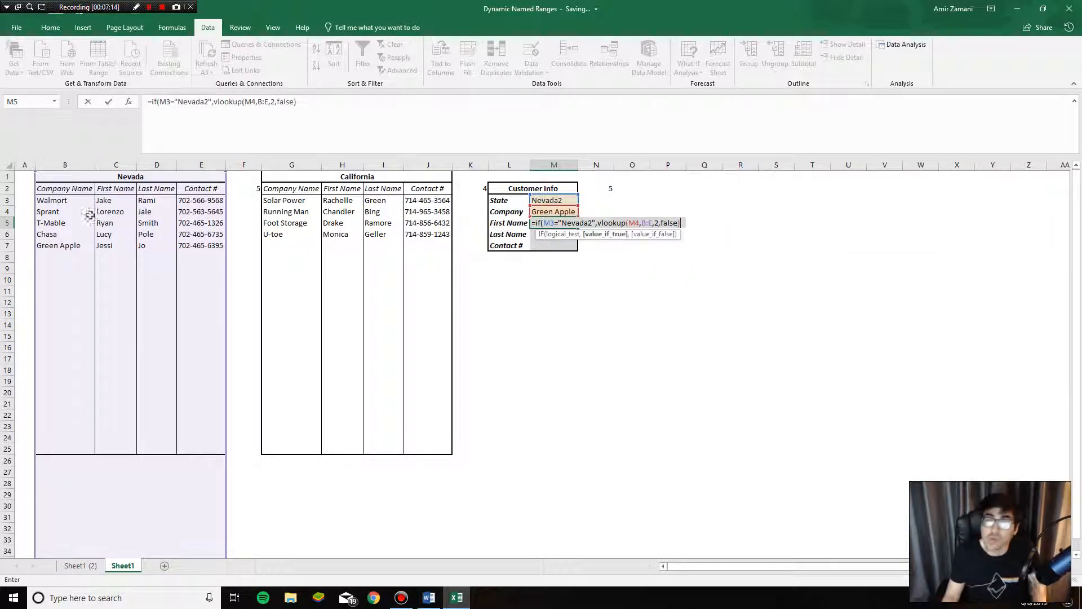
{"action": "type", "text": ","}
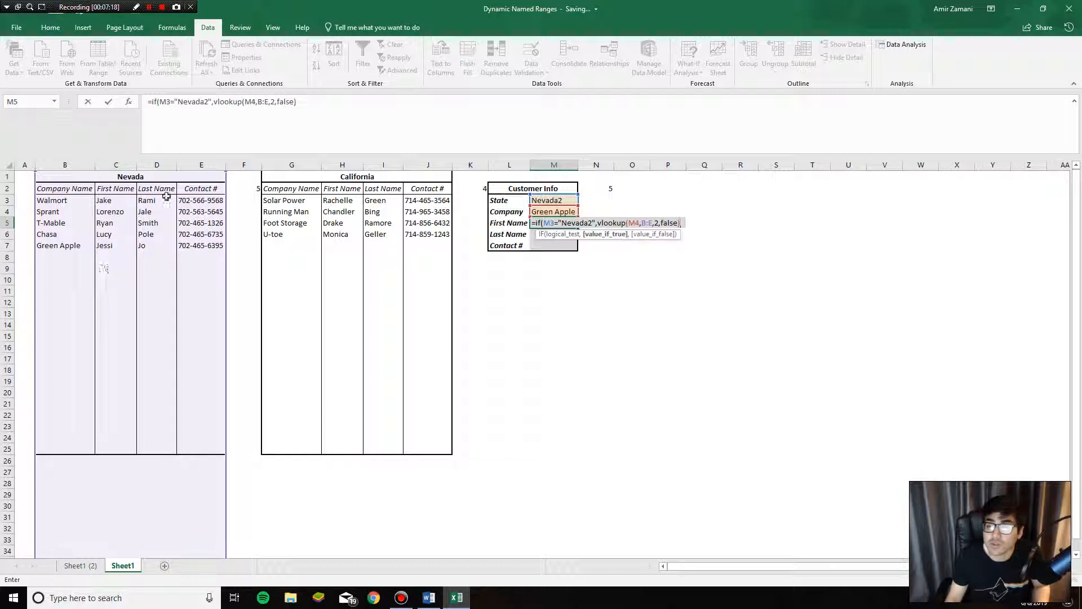
{"action": "left_click", "coordinate": [364, 100]}
{"action": "type", "text": ","}
- Add the California2 branch VLOOKUP(M4,G:J,2,FALSE) on a new line and enter the formula
{"action": "key", "text": "alt+Return"}
{"action": "type", "text": "if("}
{"action": "left_click", "coordinate": [553, 201]}
{"action": "type", "text": "\"California"}
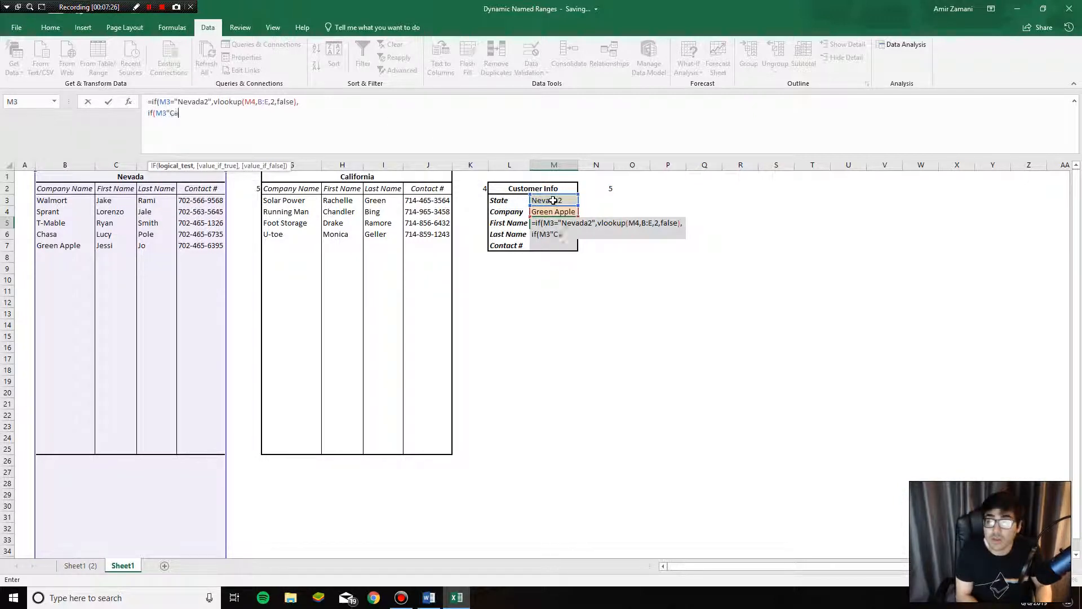
{"action": "key", "text": "BackSpace"}
{"action": "key", "text": "BackSpace"}
{"action": "key", "text": "BackSpace"}
{"action": "key", "text": "BackSpace"}
{"action": "key", "text": "BackSpace"}
{"action": "key", "text": "BackSpace"}
{"action": "key", "text": "BackSpace"}
{"action": "key", "text": "BackSpace"}
{"action": "key", "text": "BackSpace"}
{"action": "key", "text": "BackSpace"}
{"action": "key", "text": "BackSpace"}
{"action": "key", "text": "BackSpace"}
{"action": "type", "text": "m3=\"Californ"}
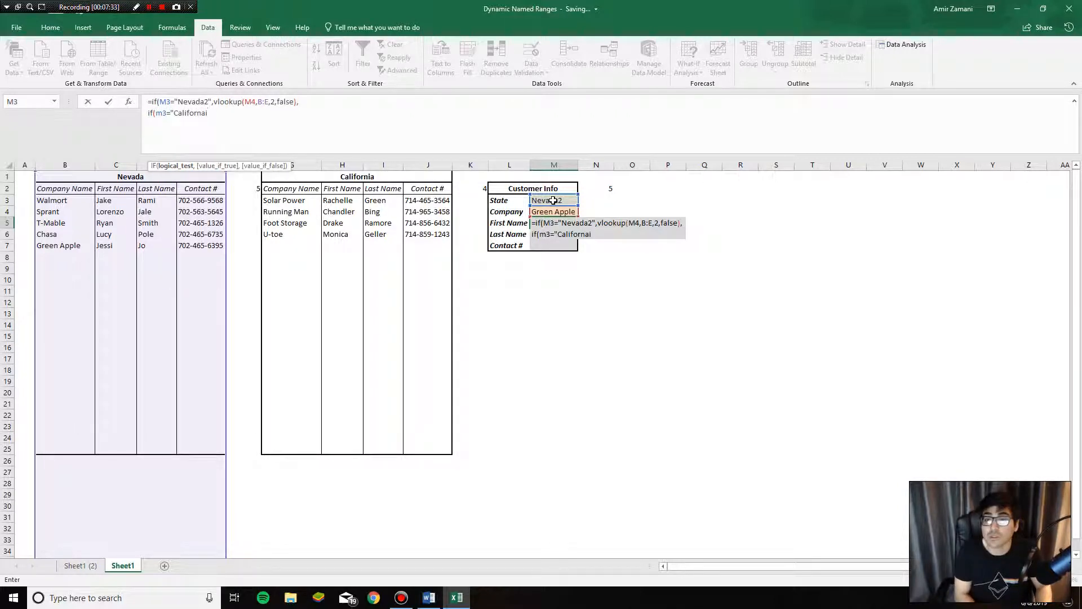
{"action": "type", "text": "ia2\",vlook"}
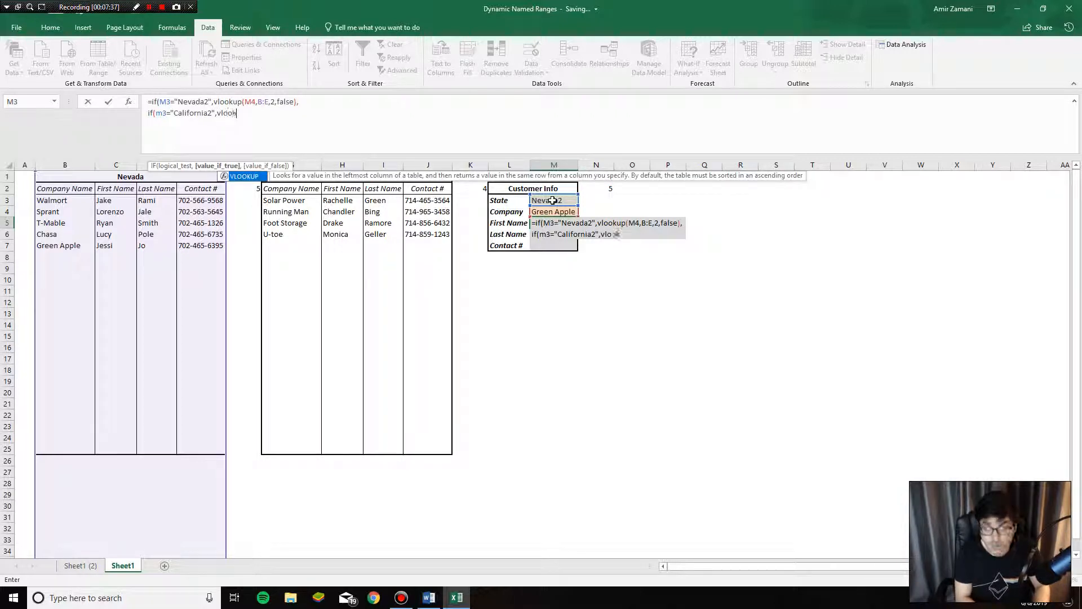
{"action": "type", "text": "up(,"}
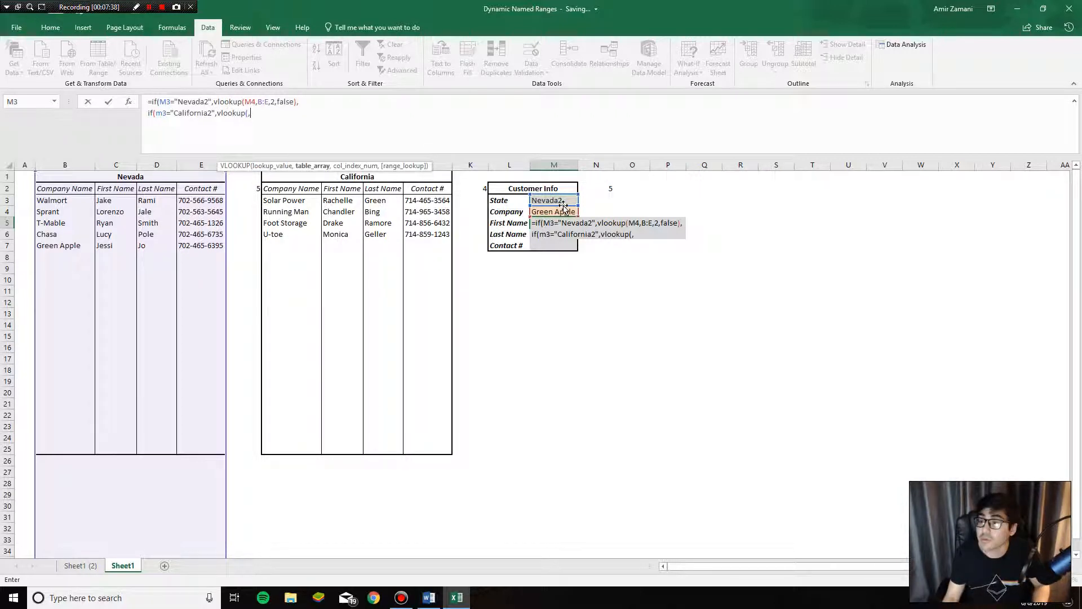
{"action": "key", "text": "BackSpace"}
{"action": "left_click", "coordinate": [560, 212]}
{"action": "type", "text": ","}
{"action": "left_click_drag", "start_coordinate": [294, 165], "coordinate": [429, 165]}
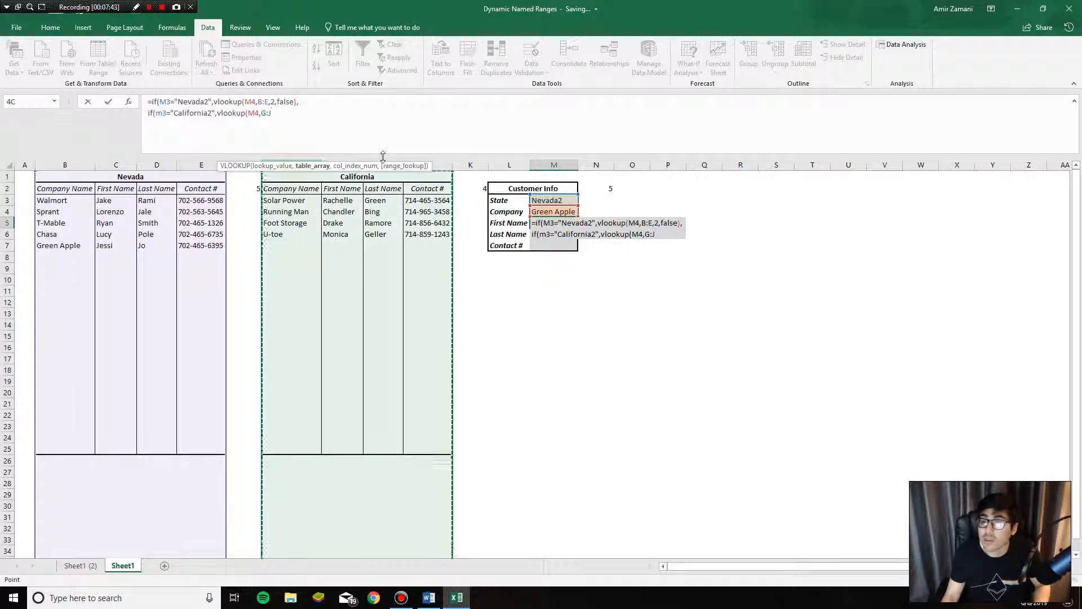
{"action": "type", "text": ",2,false)"}
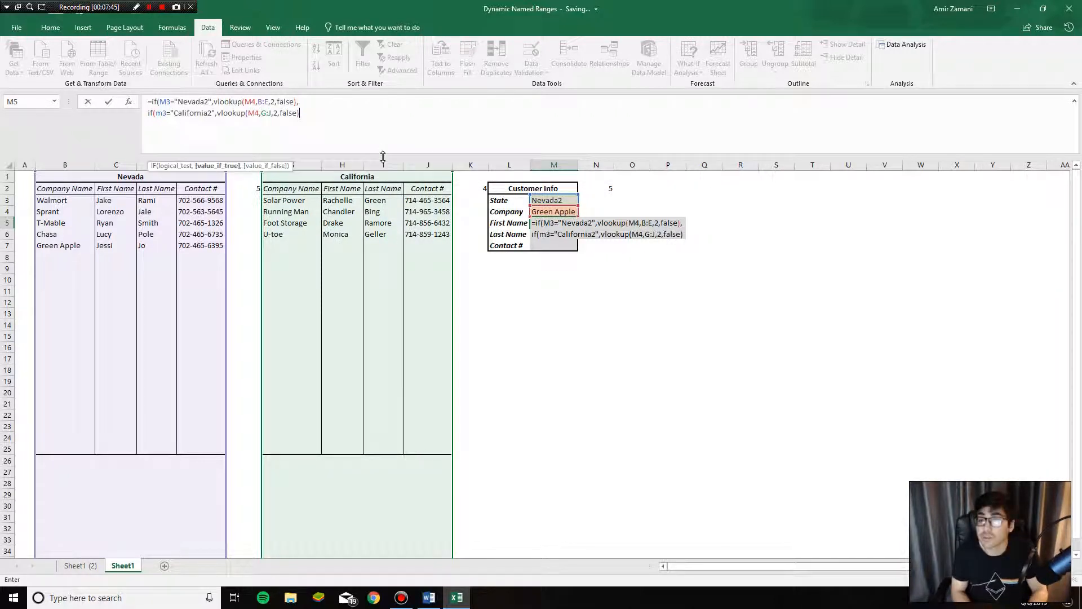
{"action": "key", "text": "Return"}
{"action": "key", "text": "Return"}
{"action": "left_click", "coordinate": [546, 220]}
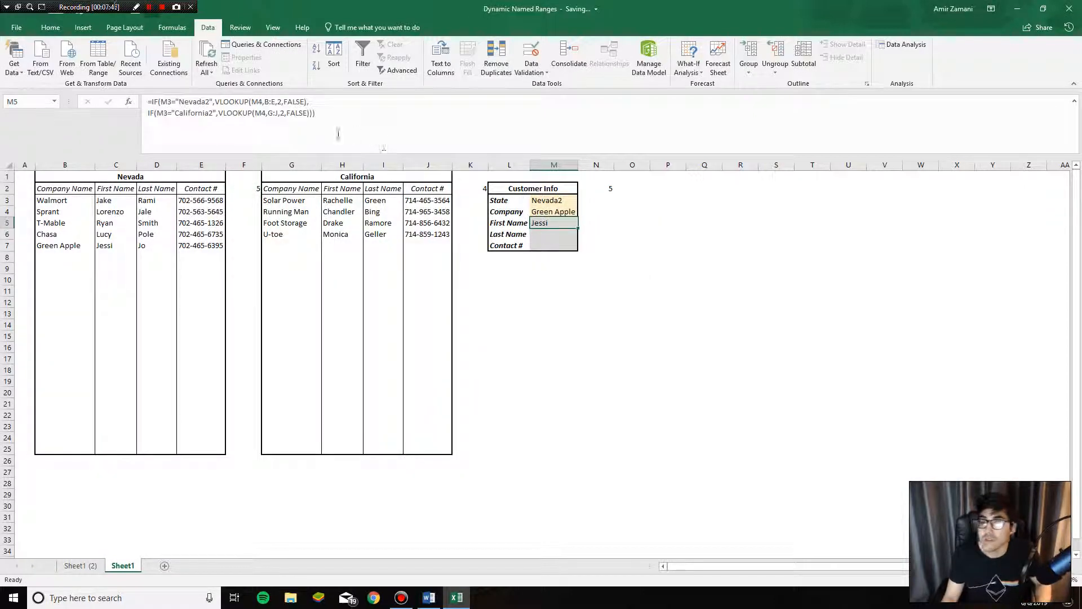
- Review M5's formula, then choose California2 as the state and Solar Power as the company
{"action": "double_click", "coordinate": [544, 223]}
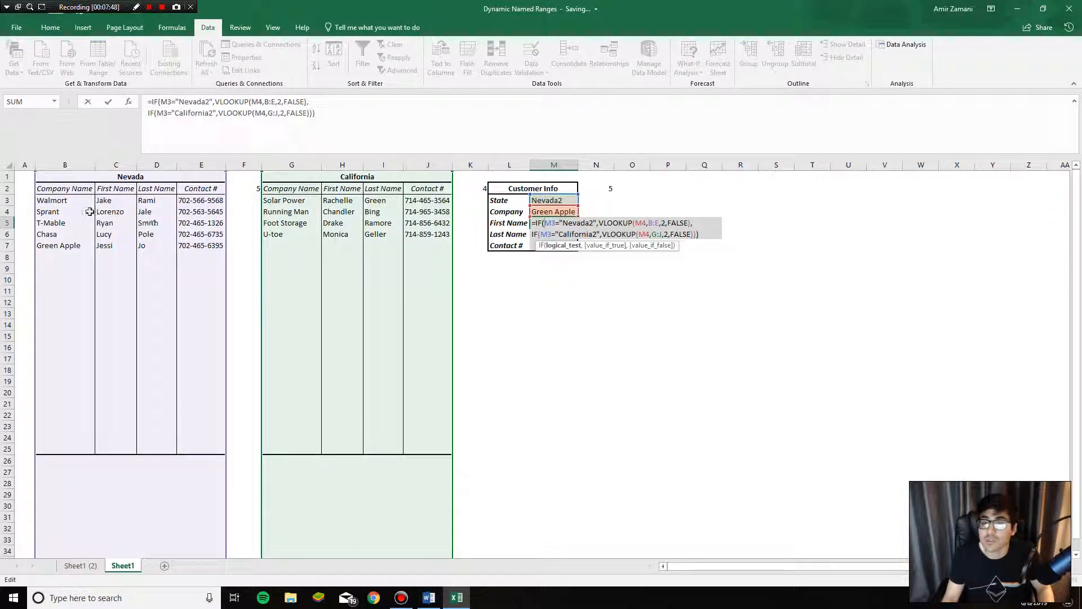
{"action": "key", "text": "Escape"}
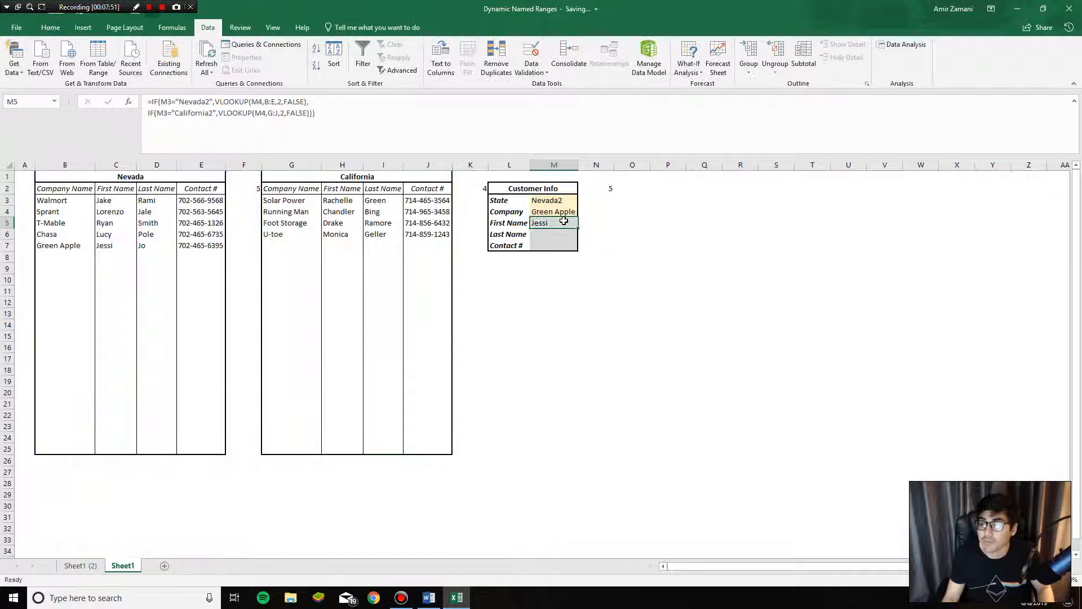
{"action": "left_click", "coordinate": [564, 212]}
{"action": "left_click", "coordinate": [583, 212]}
{"action": "left_click", "coordinate": [574, 201]}
{"action": "left_click", "coordinate": [583, 201]}
{"action": "left_click", "coordinate": [571, 217]}
{"action": "left_click", "coordinate": [569, 212]}
{"action": "left_click", "coordinate": [584, 214]}
{"action": "left_click", "coordinate": [549, 220]}
{"action": "left_click_drag", "start_coordinate": [307, 201], "coordinate": [401, 202]}
- Paste M5's formula into Last Name cell M6, changing both lookup column indexes to 3
{"action": "double_click", "coordinate": [543, 223]}
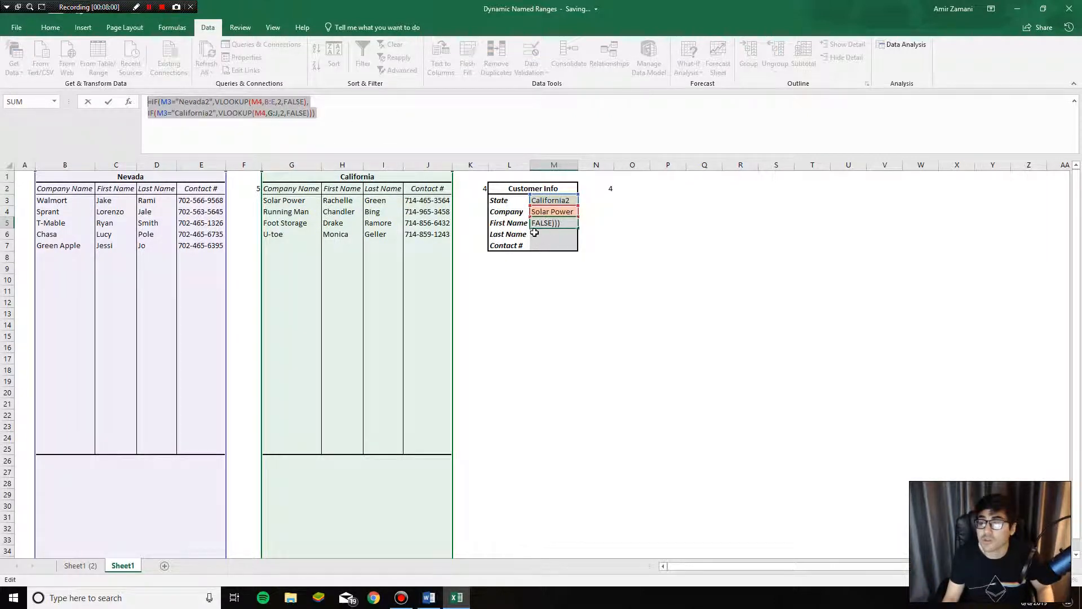
{"action": "key", "text": "Return"}
{"action": "left_click", "coordinate": [345, 121]}
{"action": "key", "text": "ctrl+v"}
{"action": "left_click", "coordinate": [282, 102]}
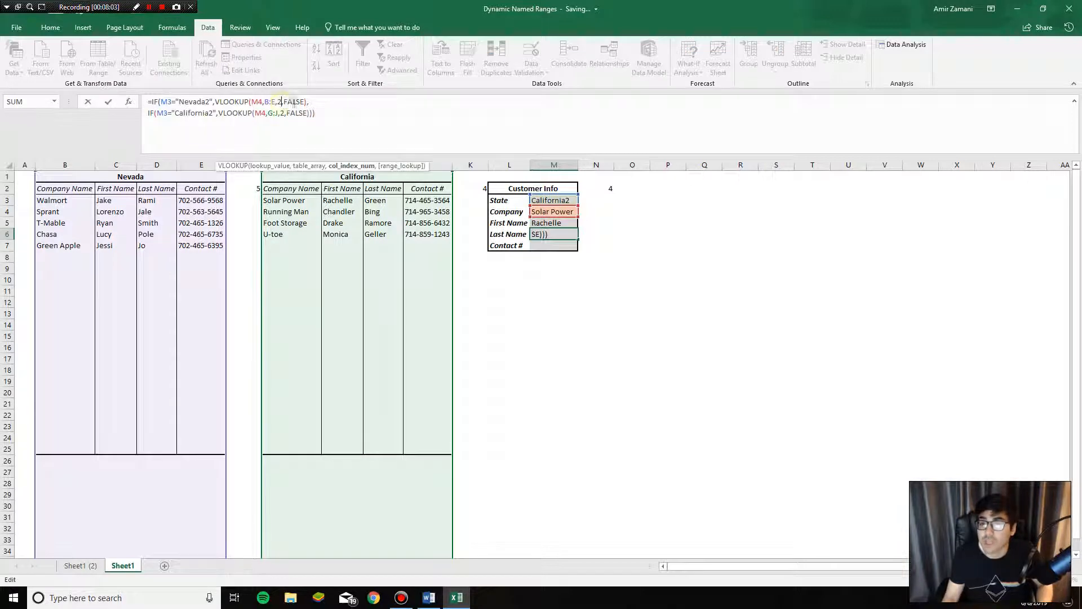
{"action": "key", "text": "BackSpace"}
{"action": "type", "text": "3"}
{"action": "left_click", "coordinate": [287, 113]}
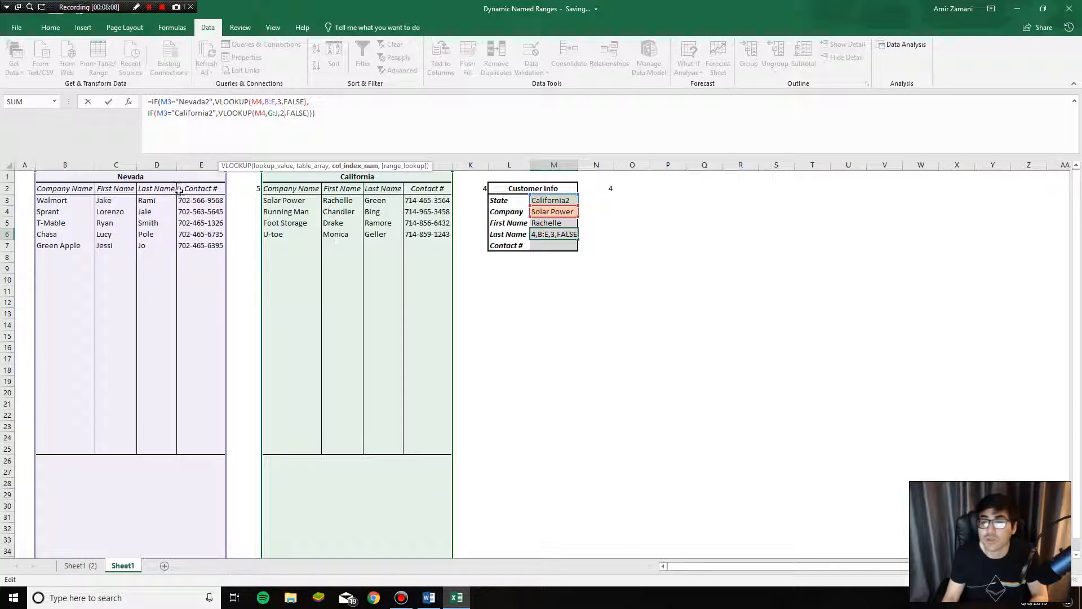
{"action": "key", "text": "BackSpace"}
{"action": "type", "text": "3"}
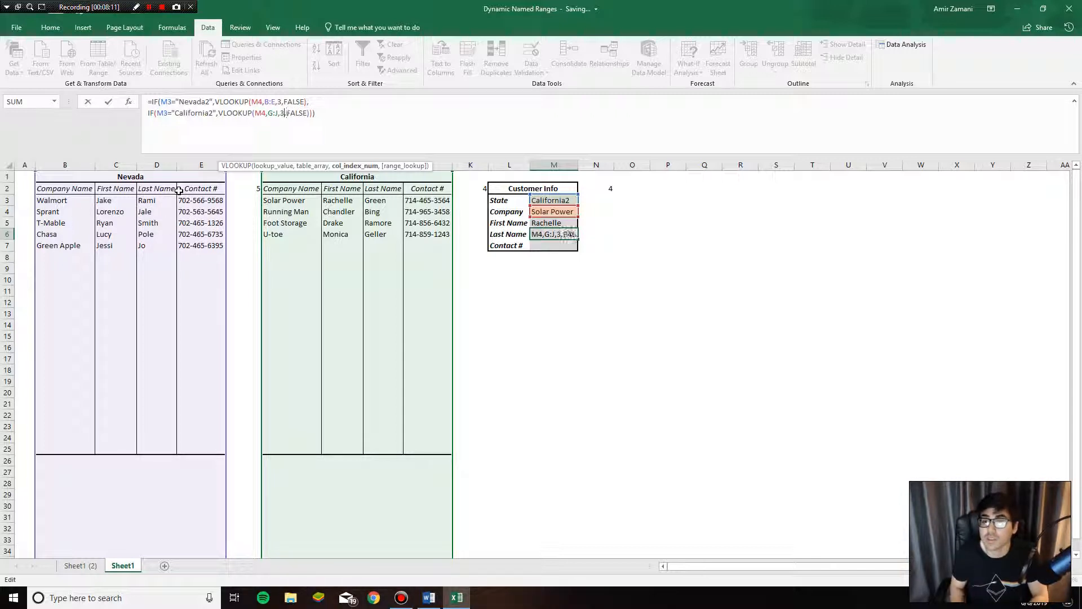
{"action": "key", "text": "Return"}
{"action": "key", "text": "Up"}
- Copy the Last Name formula into Contact # cell M7, changing both column indexes to 4
{"action": "left_click", "coordinate": [329, 138]}
{"action": "key", "text": "ctrl+a"}
{"action": "key", "text": "ctrl+c"}
{"action": "key", "text": "Escape"}
{"action": "left_click", "coordinate": [555, 246]}
{"action": "left_click", "coordinate": [302, 129]}
{"action": "key", "text": "ctrl+v"}
{"action": "left_click", "coordinate": [280, 102]}
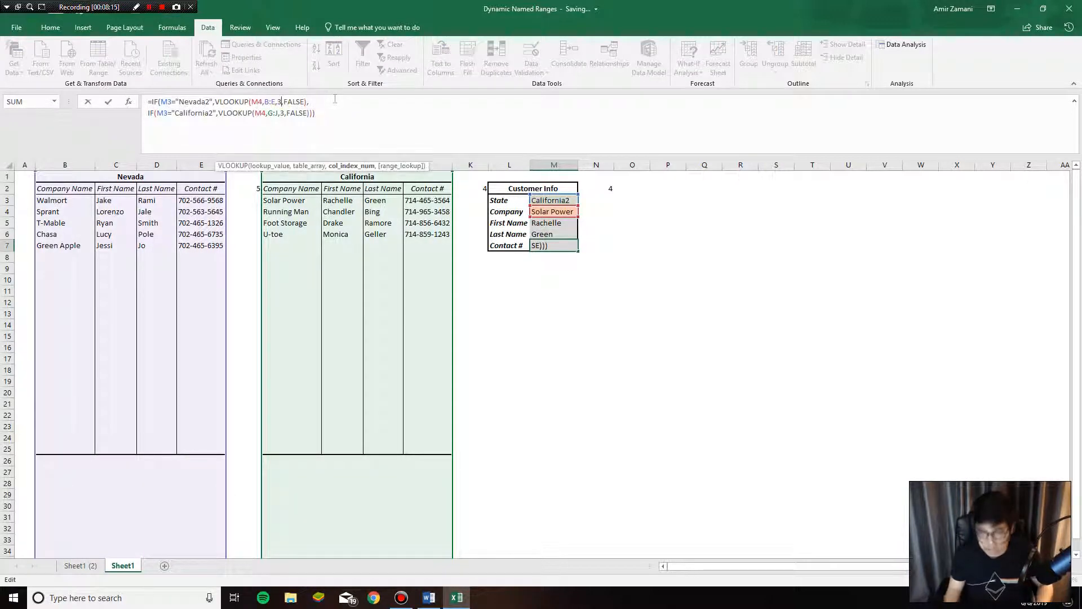
{"action": "key", "text": "BackSpace"}
{"action": "type", "text": "4"}
{"action": "double_click", "coordinate": [284, 114]}
{"action": "type", "text": "4"}
{"action": "key", "text": "Return"}
{"action": "key", "text": "Up"}
{"action": "left_click", "coordinate": [566, 213]}
- Try Running Man and Foot Storage as the company, checking results against the source row
{"action": "left_click", "coordinate": [583, 212]}
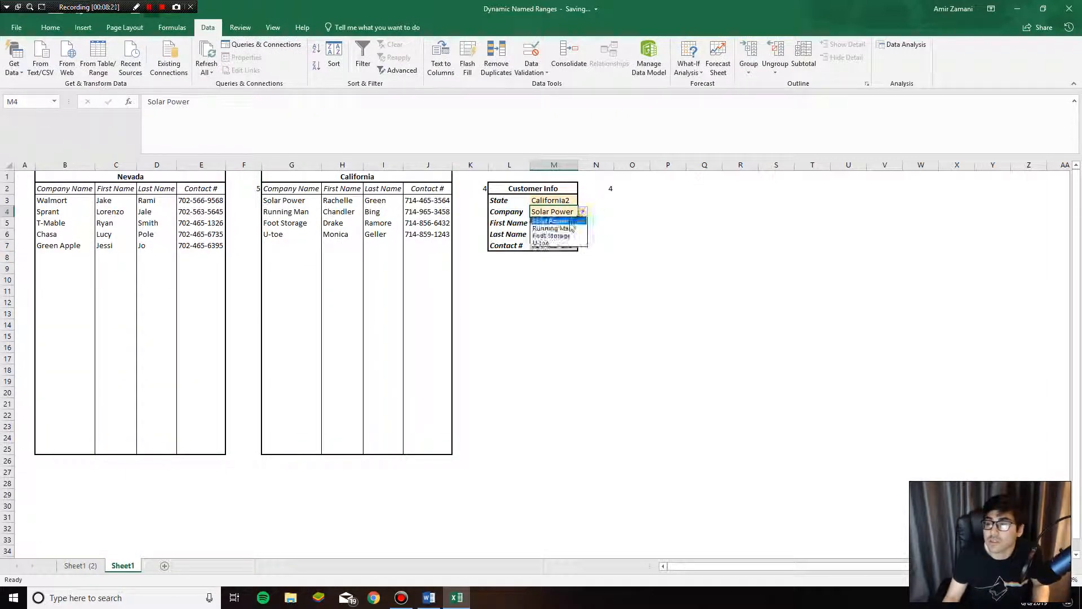
{"action": "left_click", "coordinate": [550, 230]}
{"action": "left_click_drag", "start_coordinate": [549, 225], "coordinate": [556, 258]}
{"action": "left_click", "coordinate": [344, 201]}
{"action": "left_click", "coordinate": [379, 200]}
{"action": "left_click", "coordinate": [424, 200]}
{"action": "left_click", "coordinate": [567, 213]}
{"action": "left_click", "coordinate": [583, 212]}
{"action": "left_click", "coordinate": [552, 237]}
- Set the state to Nevada2 and the company to Walmort, then verify the names
{"action": "left_click", "coordinate": [576, 200]}
{"action": "left_click", "coordinate": [583, 200]}
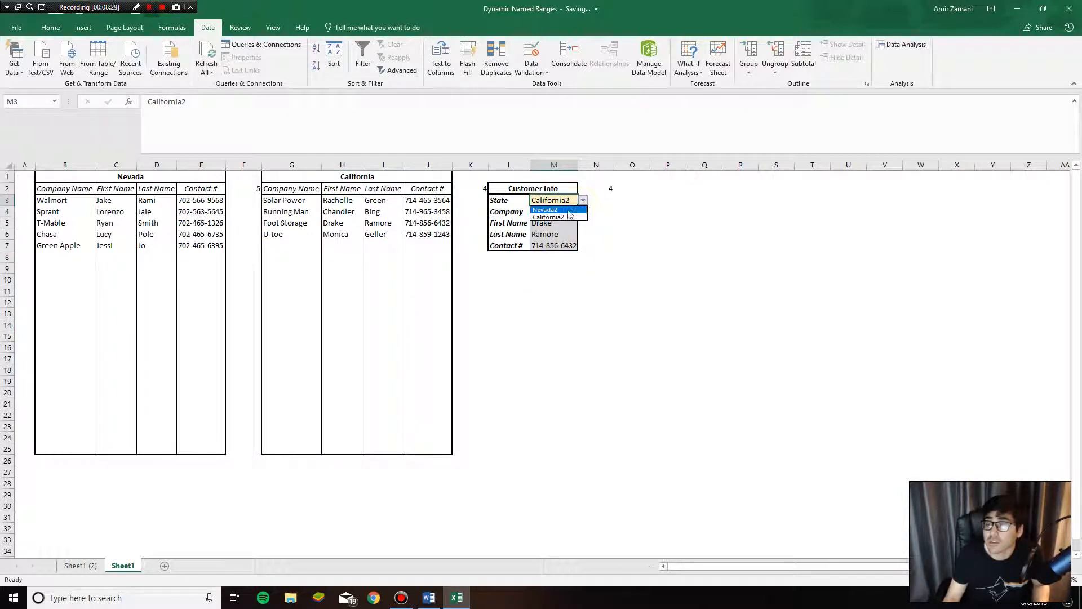
{"action": "left_click", "coordinate": [545, 210]}
{"action": "left_click", "coordinate": [567, 213]}
{"action": "left_click", "coordinate": [583, 211]}
{"action": "left_click", "coordinate": [546, 221]}
{"action": "left_click", "coordinate": [551, 223]}
{"action": "left_click_drag", "start_coordinate": [111, 201], "coordinate": [188, 202]}
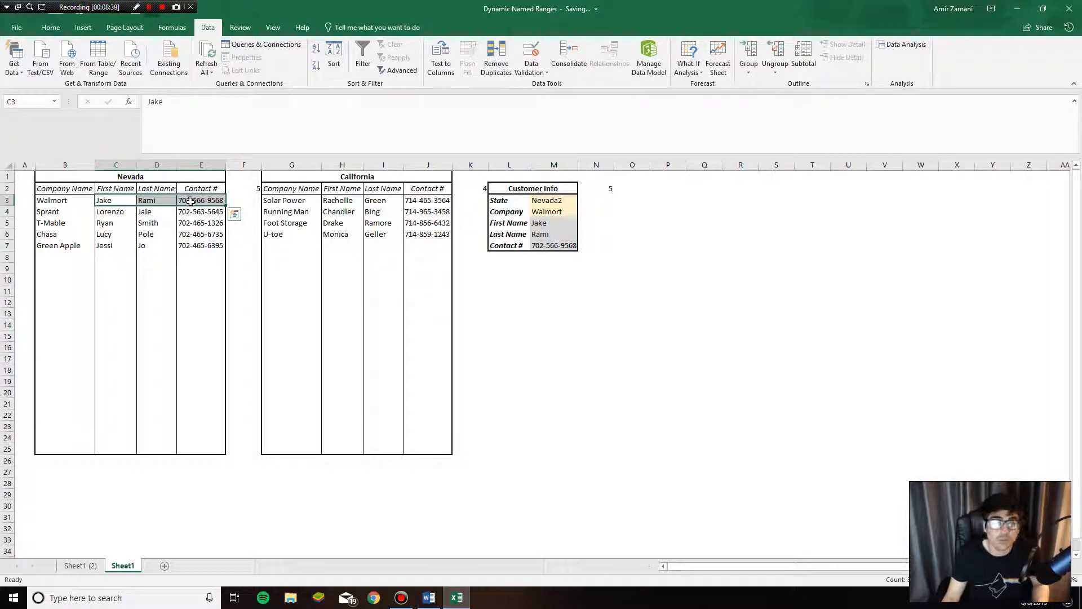